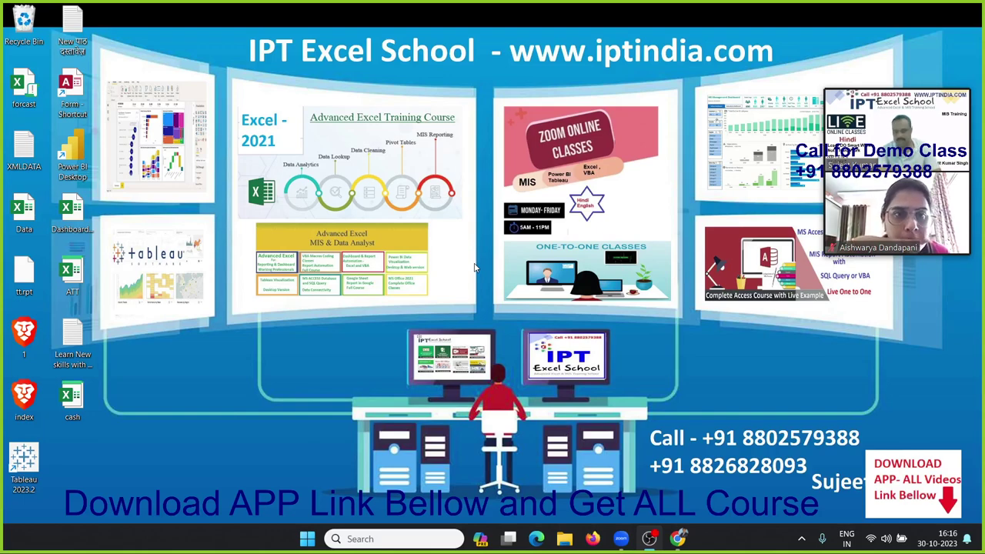
# Step: Search the Start menu for 'exce' and launch the Excel app
pyautogui.press('super')
pyautogui.write('exce')
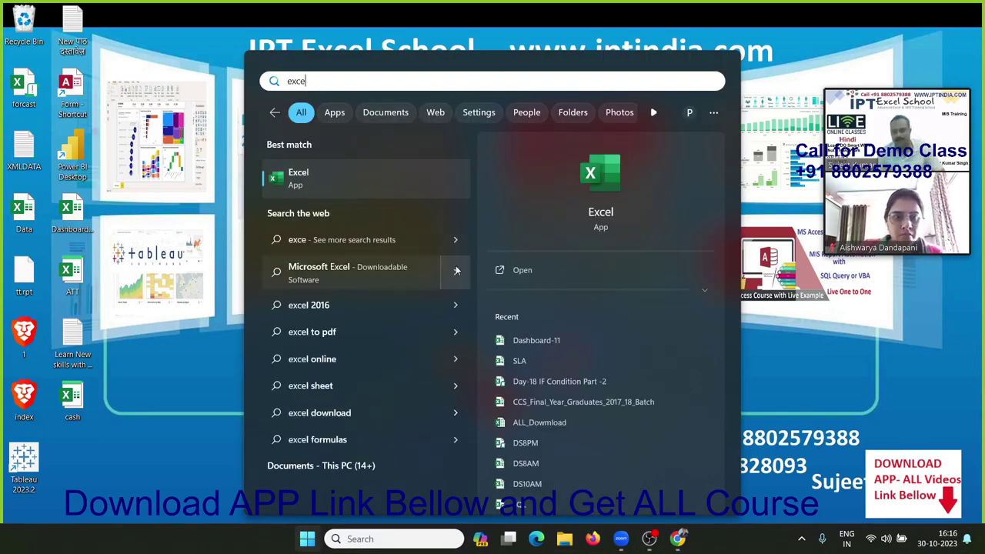
pyautogui.click(601, 193)
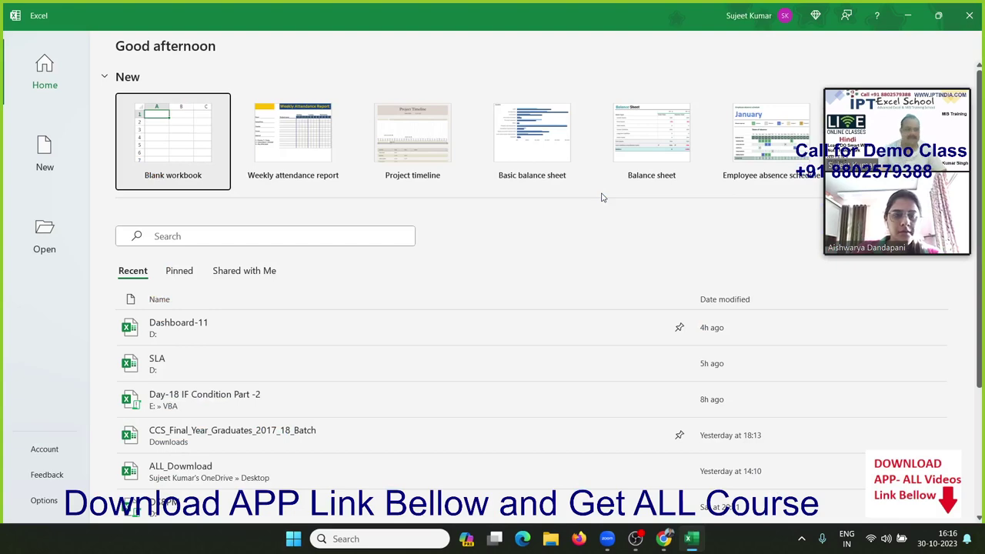
# Step: Create a new blank workbook, Book1, from the Excel start screen
pyautogui.click(210, 112)
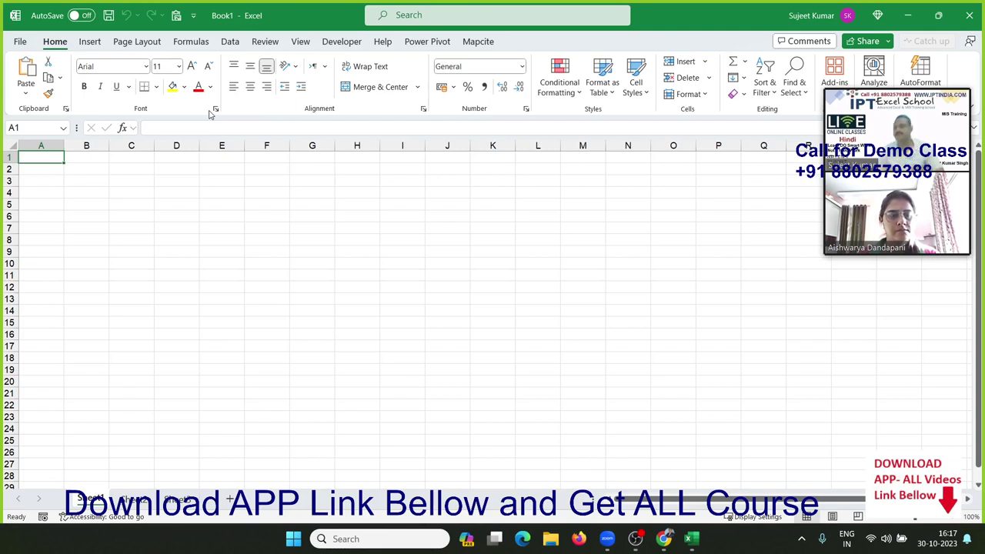
# Step: Enter 20 in cell D5 and 30 in cell G5
pyautogui.click(194, 225)
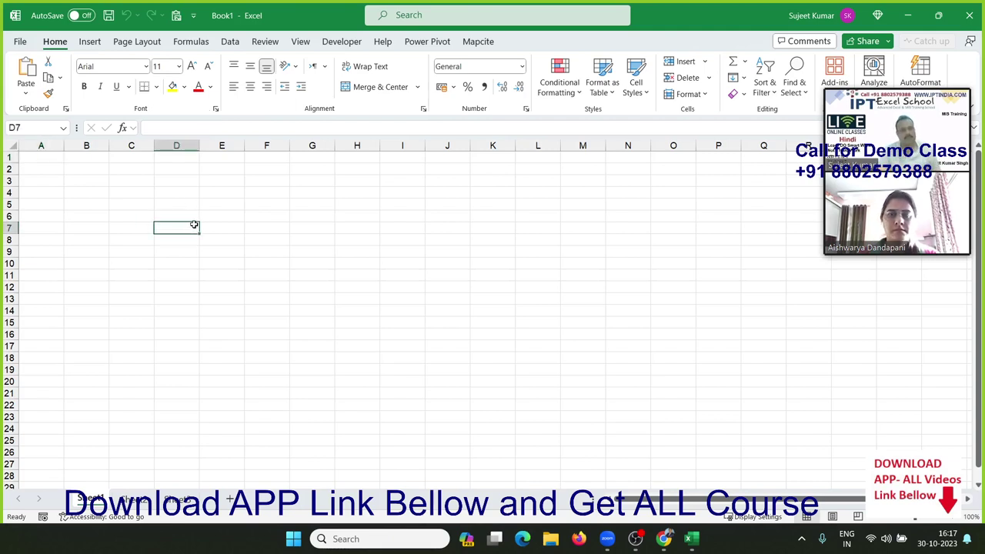
pyautogui.click(180, 203)
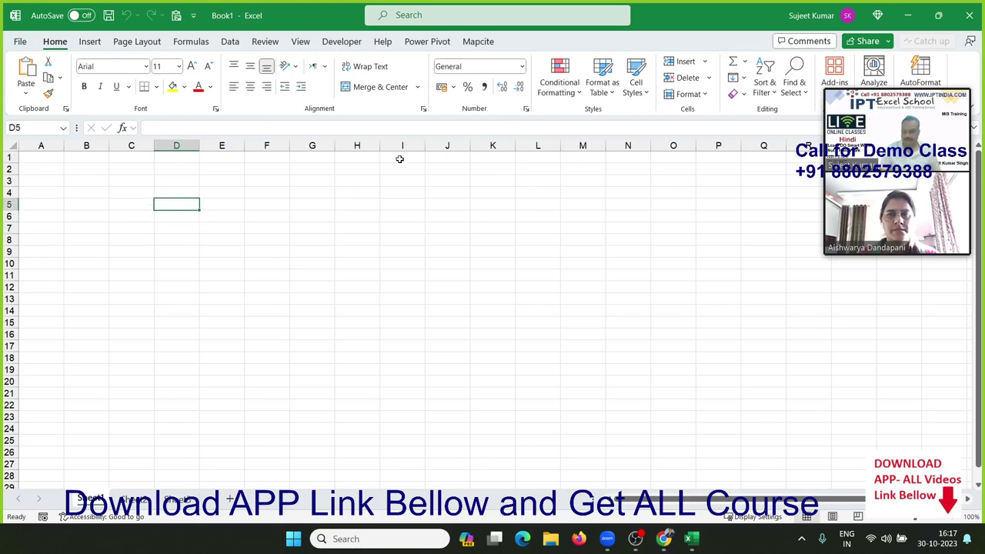
pyautogui.write('20')
pyautogui.hotkey('ctrl', 'Return')
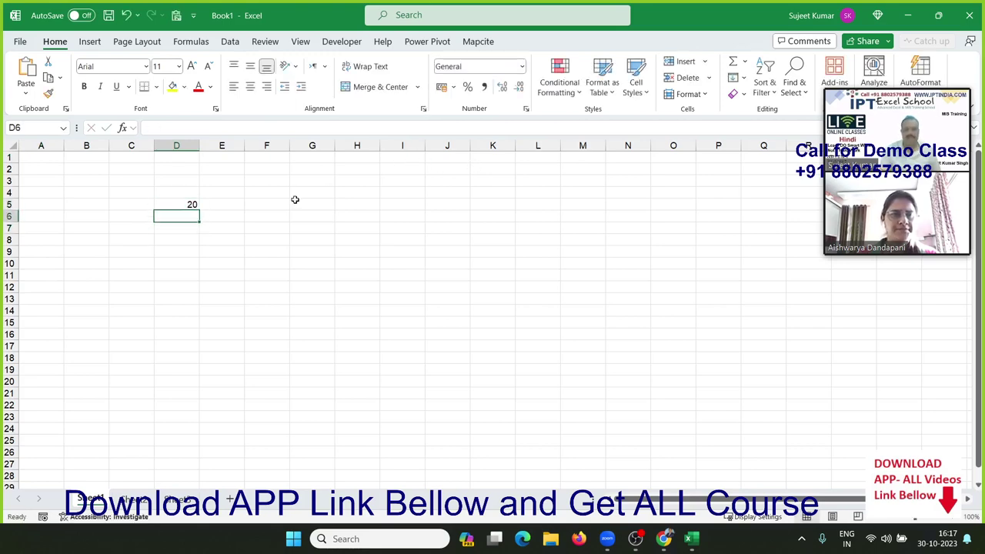
pyautogui.click(296, 203)
pyautogui.write('30')
pyautogui.press('Return')
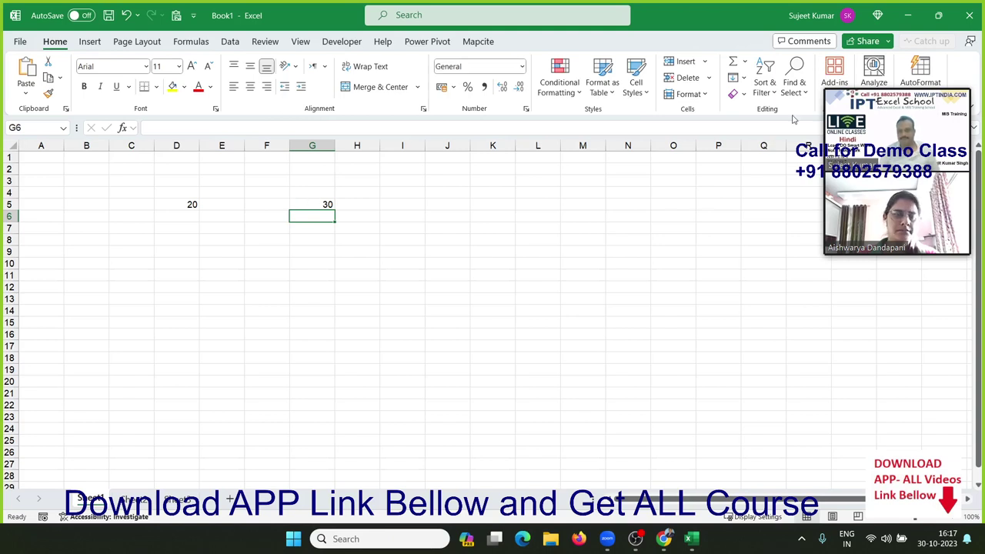
# Step: Copy the 20 in D5, paste it onto G5, and end with G5 selected
pyautogui.moveTo(901, 100); pyautogui.dragTo(910, 11)
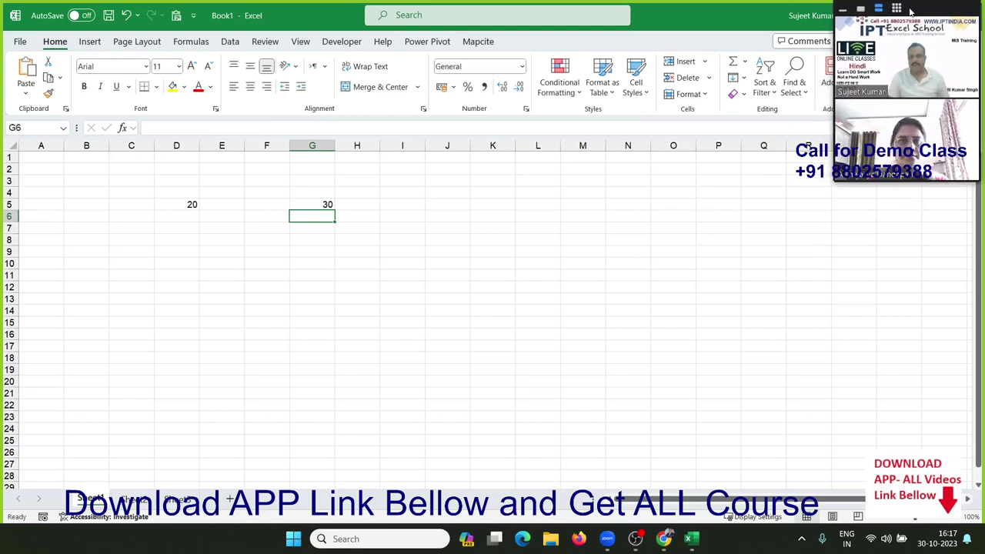
pyautogui.click(445, 226)
pyautogui.click(192, 205)
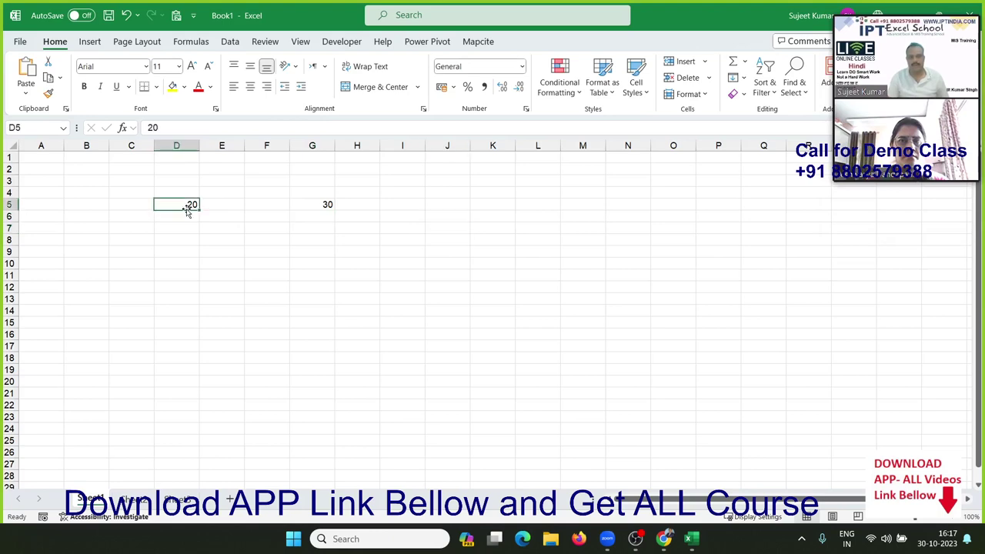
pyautogui.hotkey('ctrl', 'c')
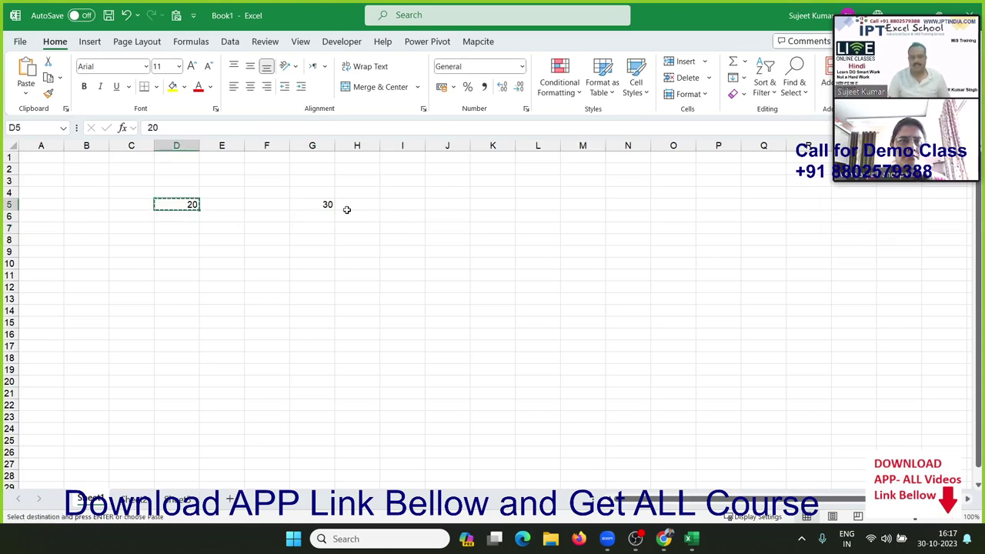
pyautogui.click(312, 214)
pyautogui.click(310, 206)
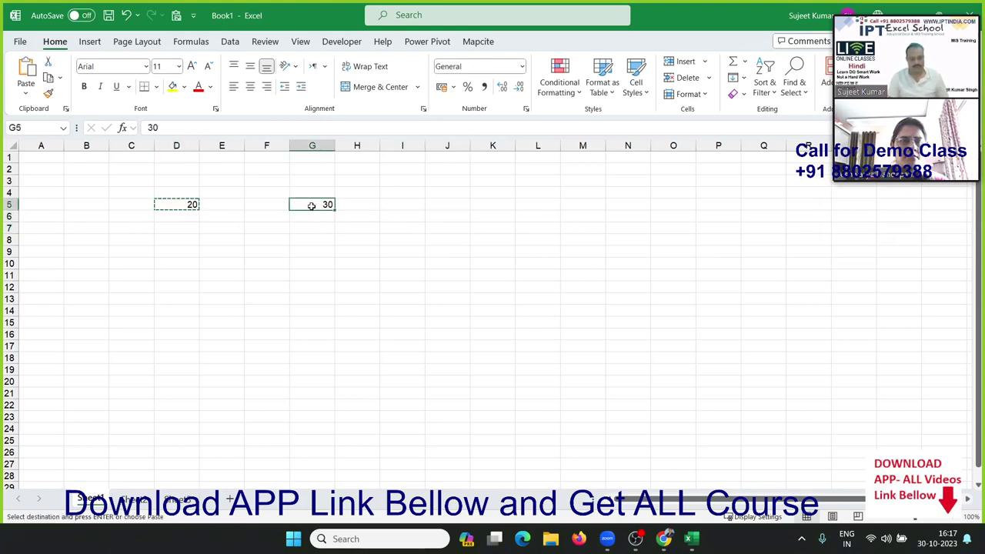
pyautogui.hotkey('ctrl', 'v')
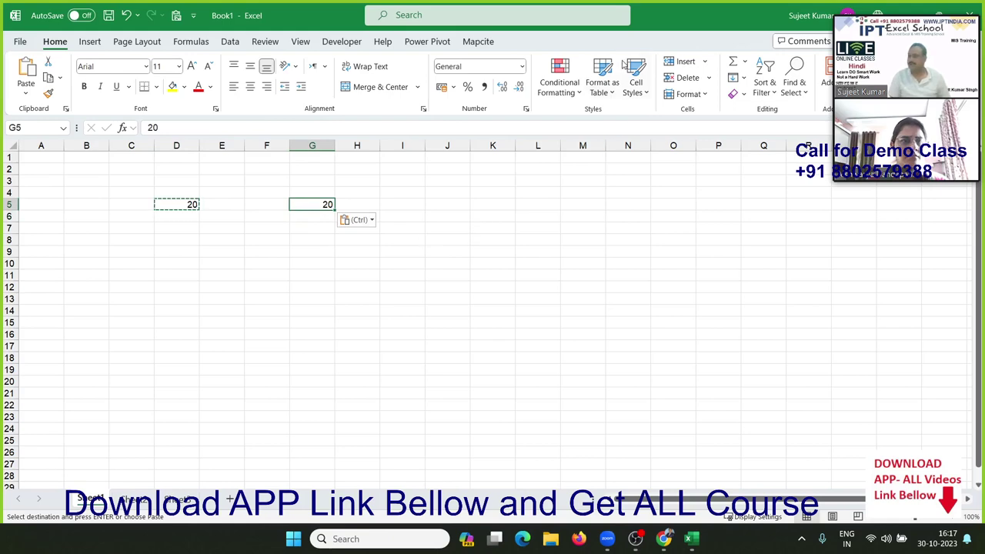
pyautogui.moveTo(920, 12)
pyautogui.moveTo(919, 11); pyautogui.dragTo(907, 201)
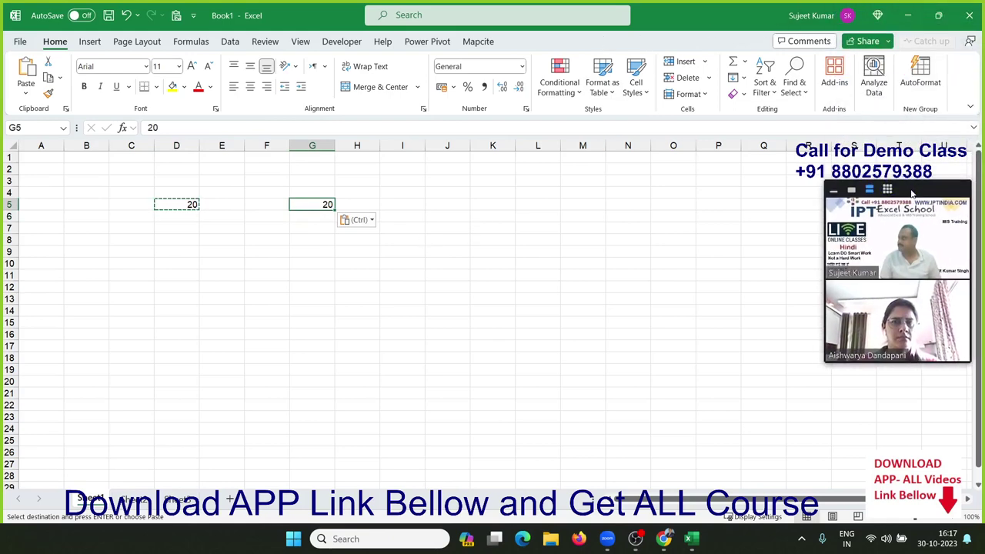
pyautogui.click(430, 286)
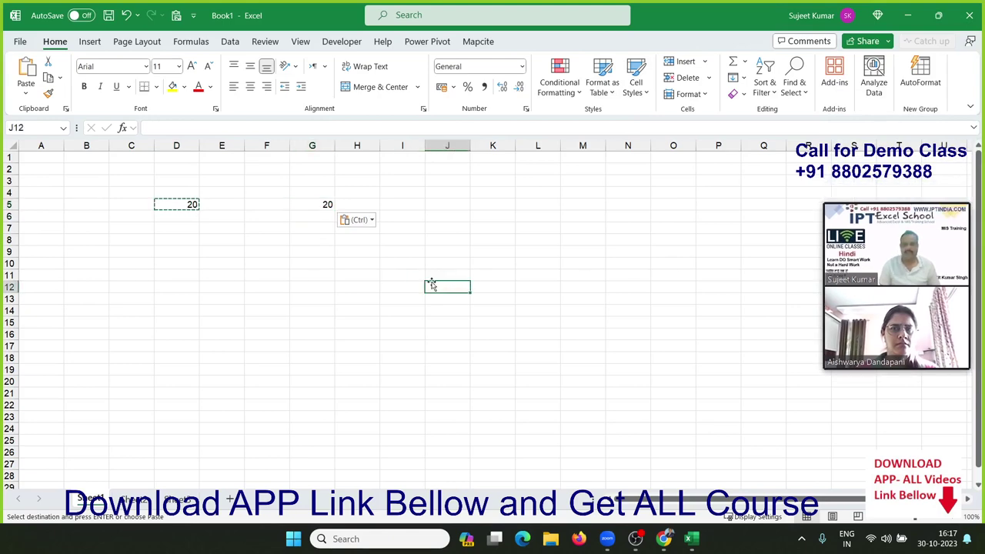
pyautogui.click(323, 205)
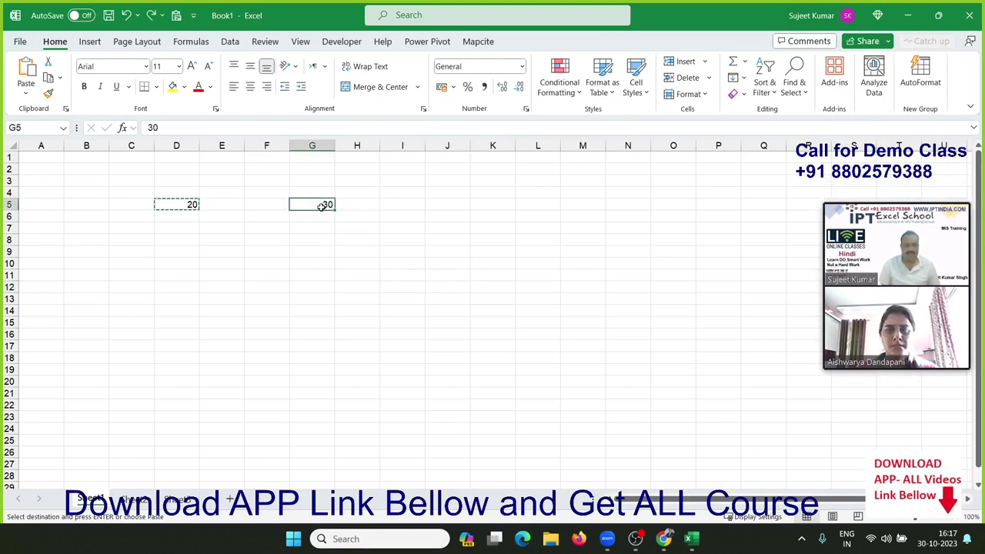
# Step: Paste Special the copied 20 into G5 with Values and Add, making G5 50
pyautogui.rightClick(323, 208)
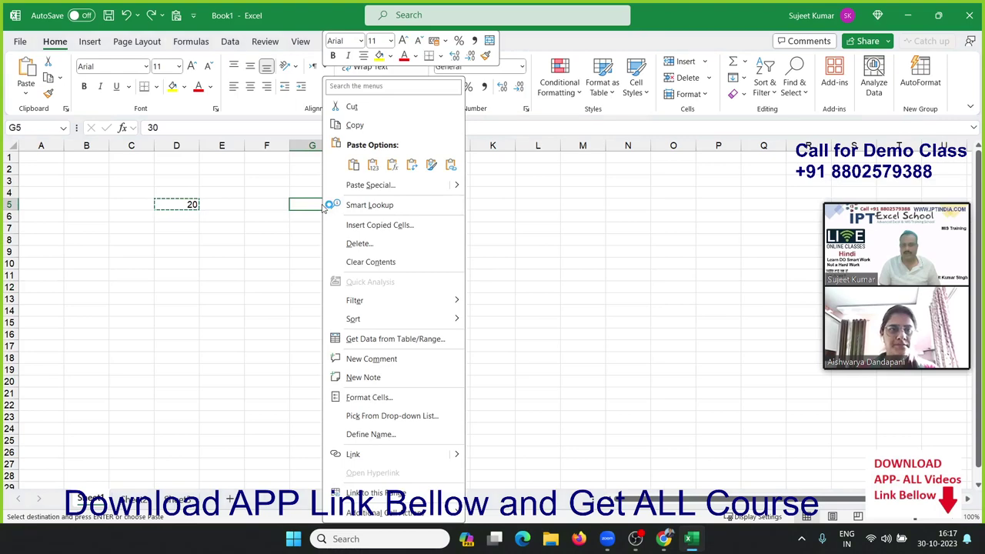
pyautogui.click(371, 186)
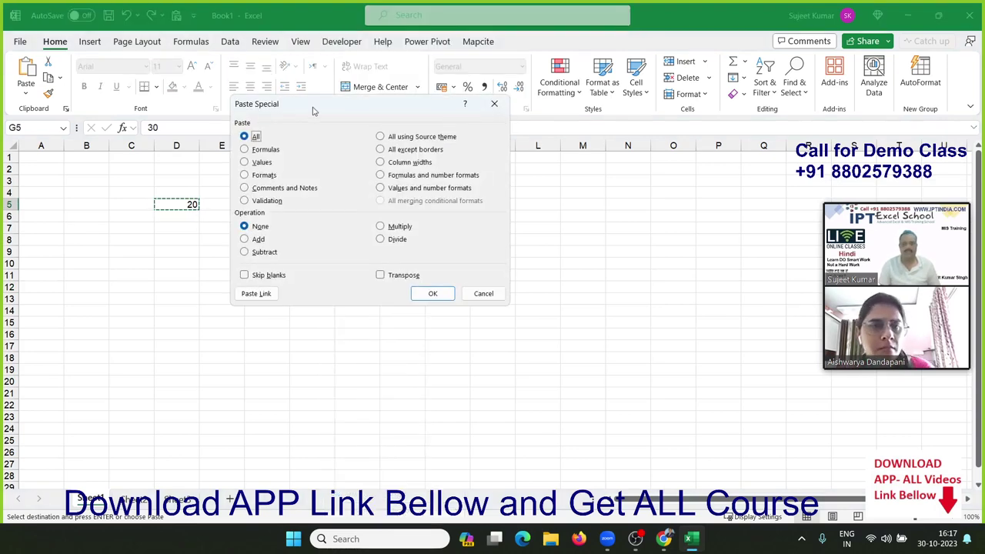
pyautogui.moveTo(314, 110)
pyautogui.mouseDown()
pyautogui.moveTo(397, 194)
pyautogui.moveTo(473, 156)
pyautogui.mouseUp()
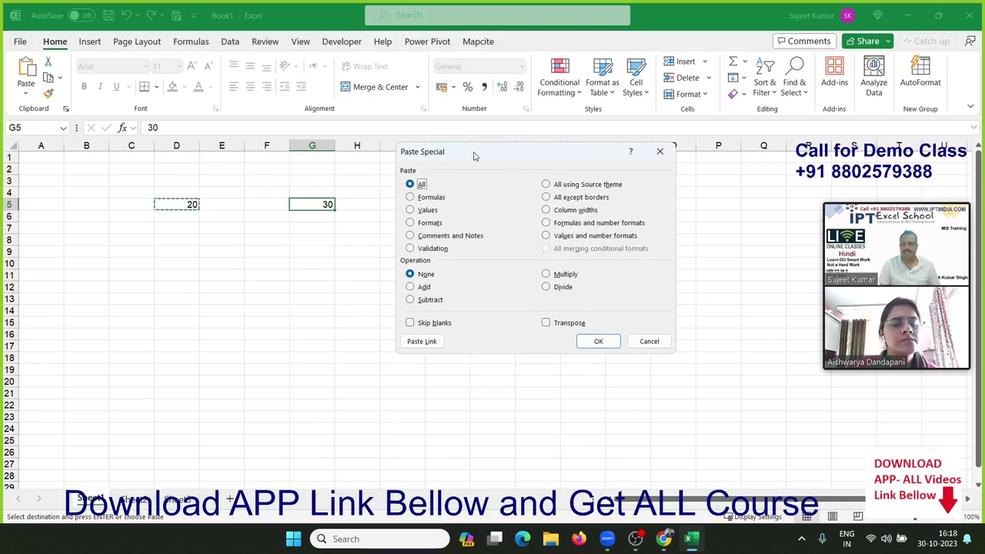
pyautogui.click(423, 210)
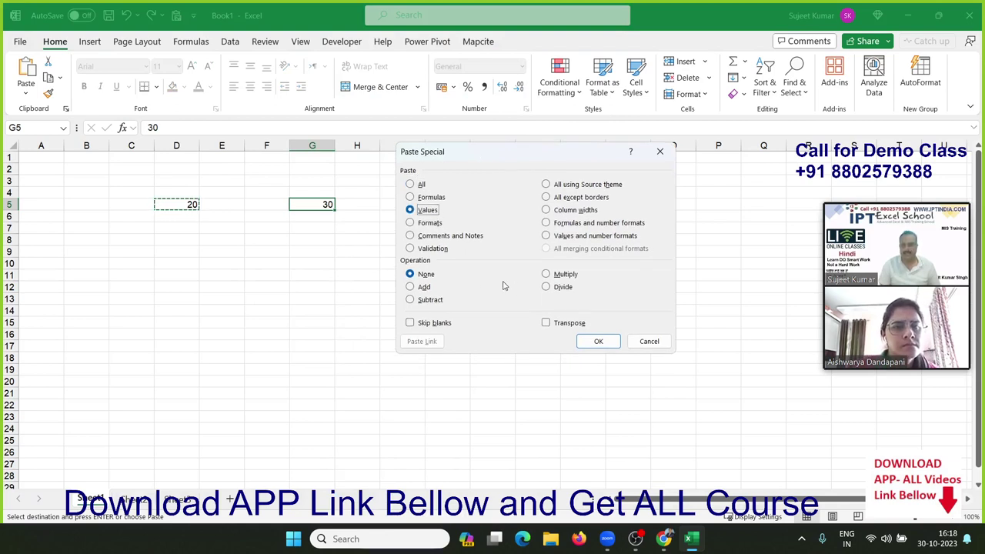
pyautogui.click(421, 287)
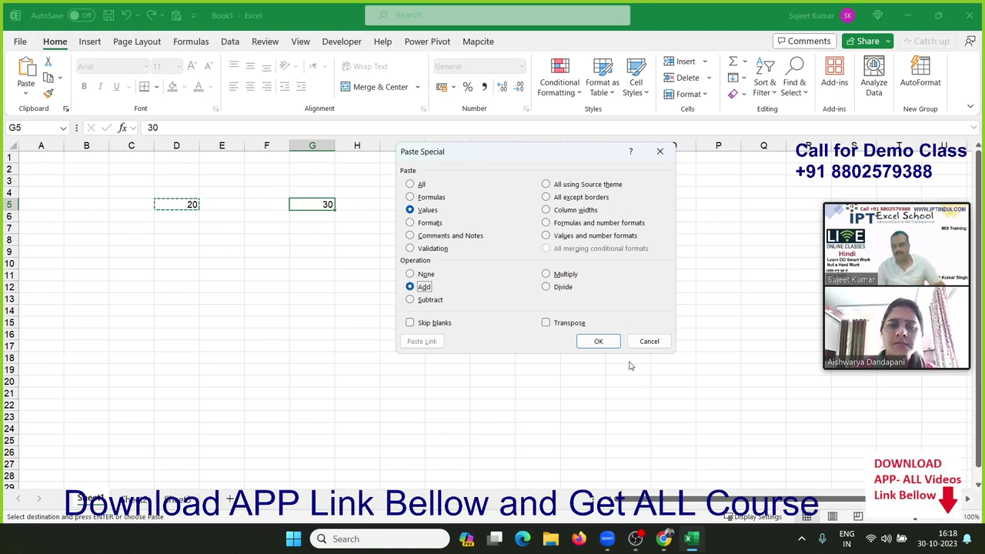
pyautogui.click(599, 341)
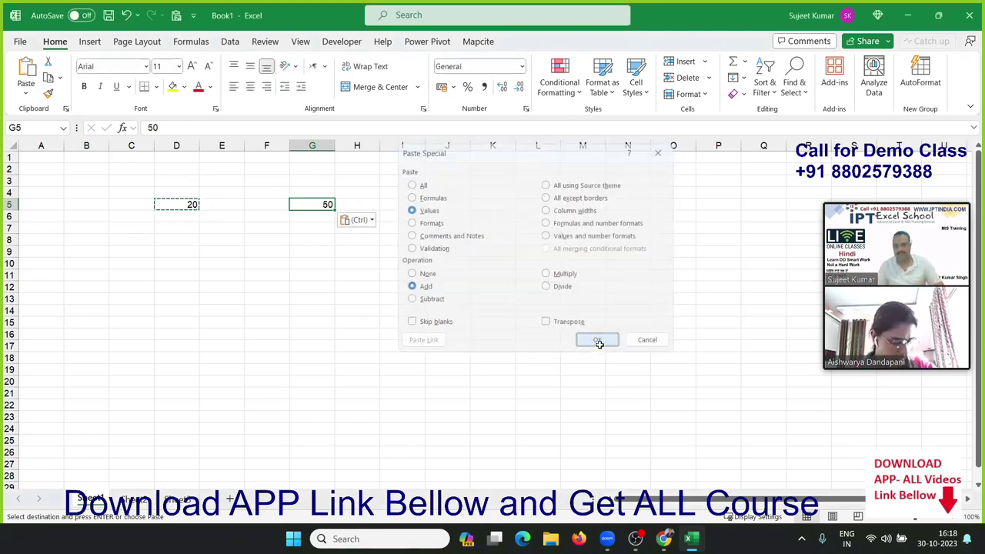
# Step: Paste Special the copied 20 into G5 using Multiply, turning 50 into 1000
pyautogui.rightClick(322, 205)
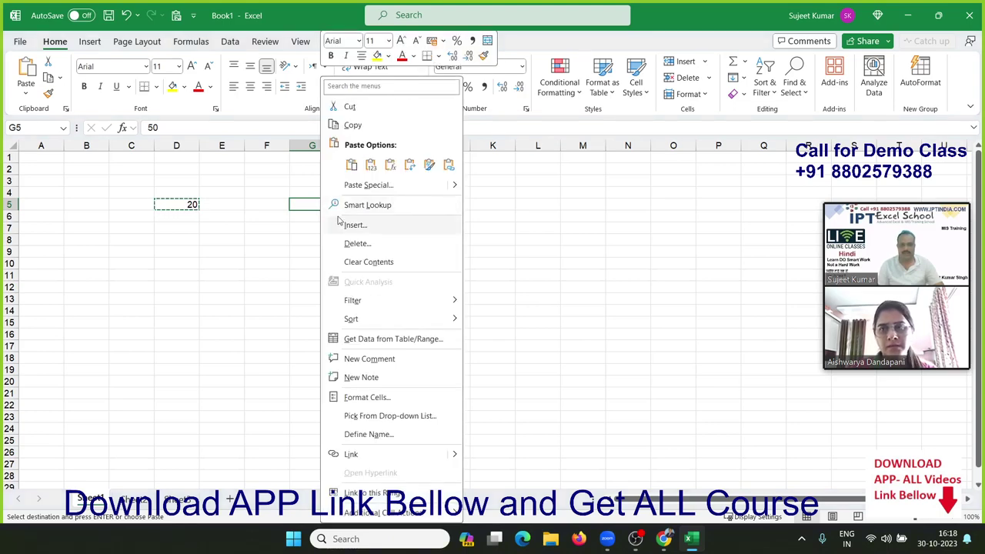
pyautogui.click(368, 184)
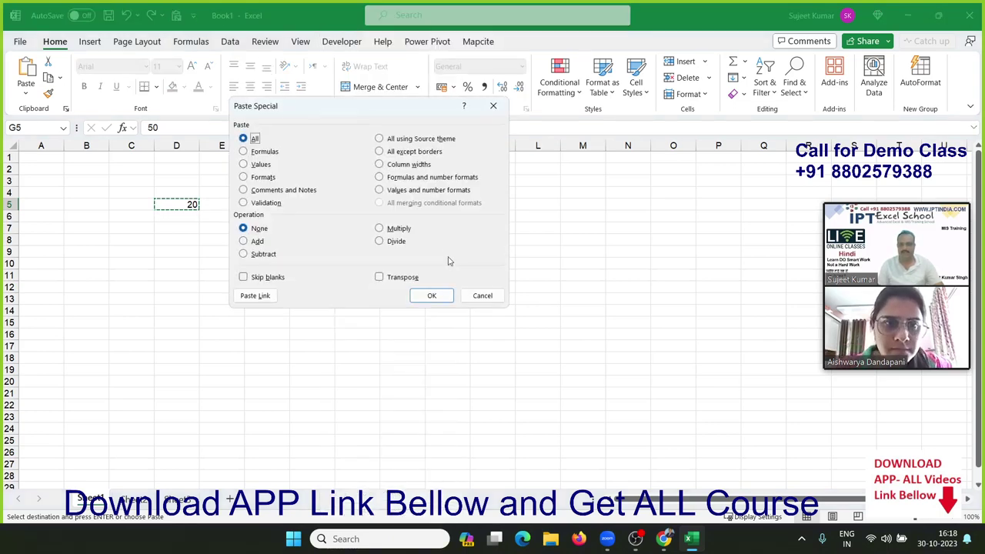
pyautogui.click(399, 229)
pyautogui.moveTo(366, 110); pyautogui.dragTo(520, 173)
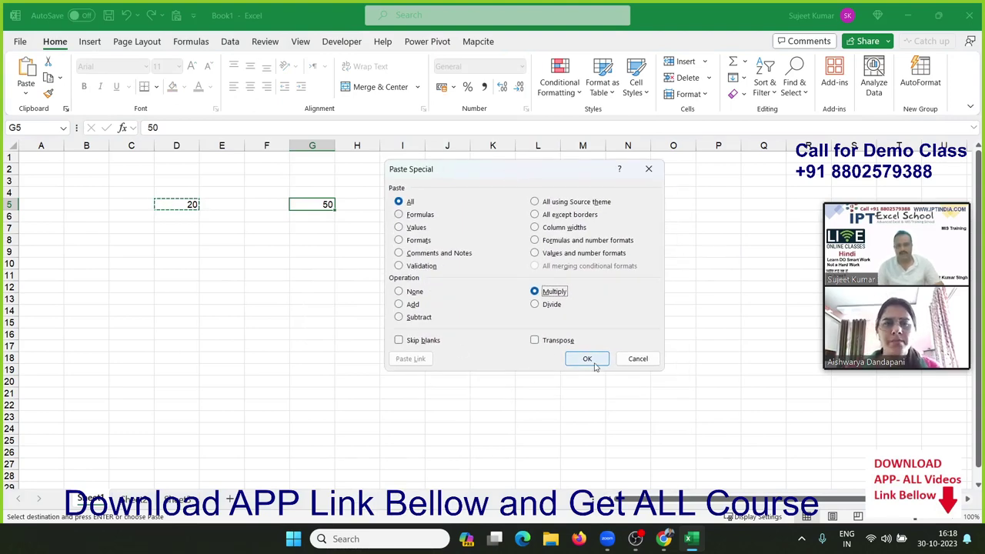
pyautogui.click(590, 361)
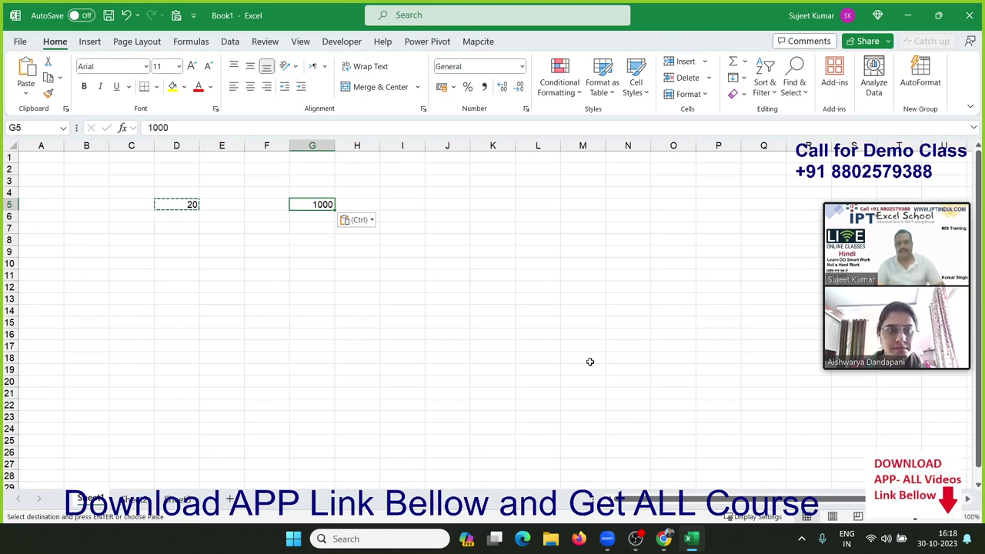
# Step: Switch between Sheet1 and Sheet2, ending on the blank Sheet2
pyautogui.hotkey('ctrl', 'pagedown')
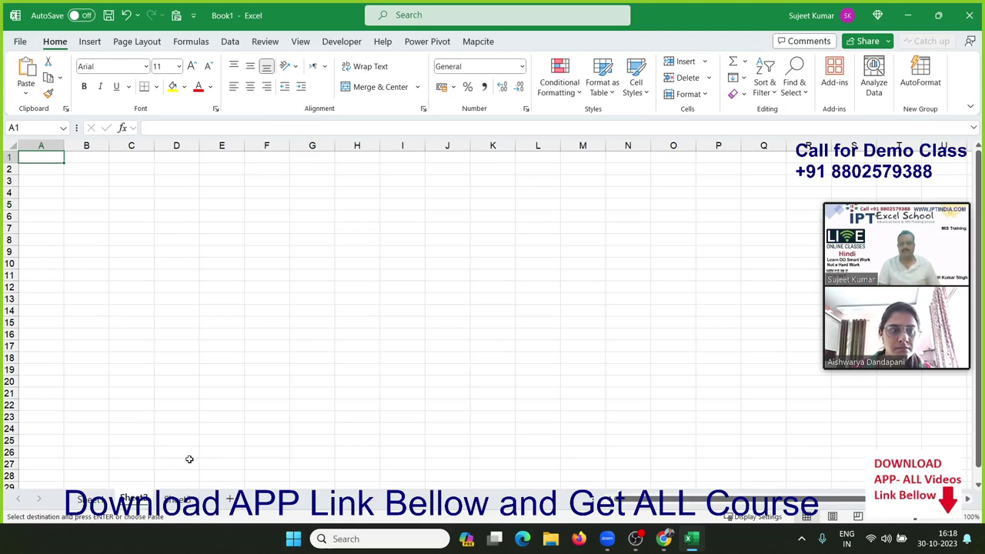
pyautogui.scroll(4, 188, 459)
pyautogui.scroll(2, 188, 459)
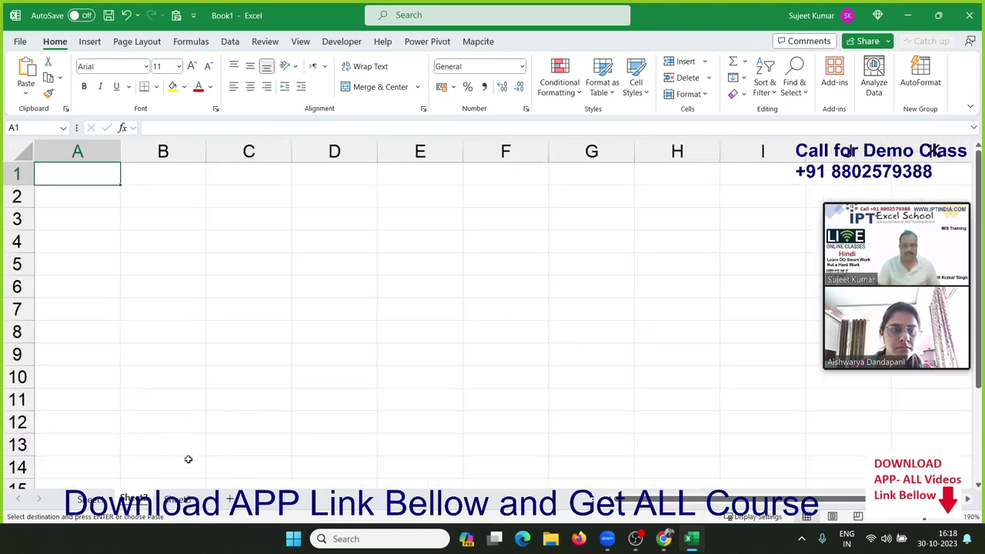
pyautogui.click(90, 499)
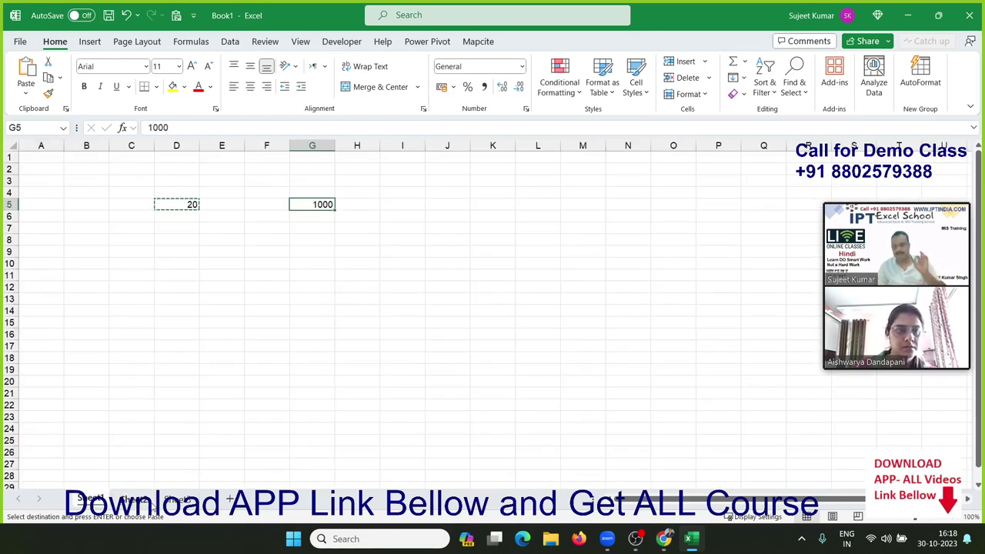
pyautogui.click(132, 499)
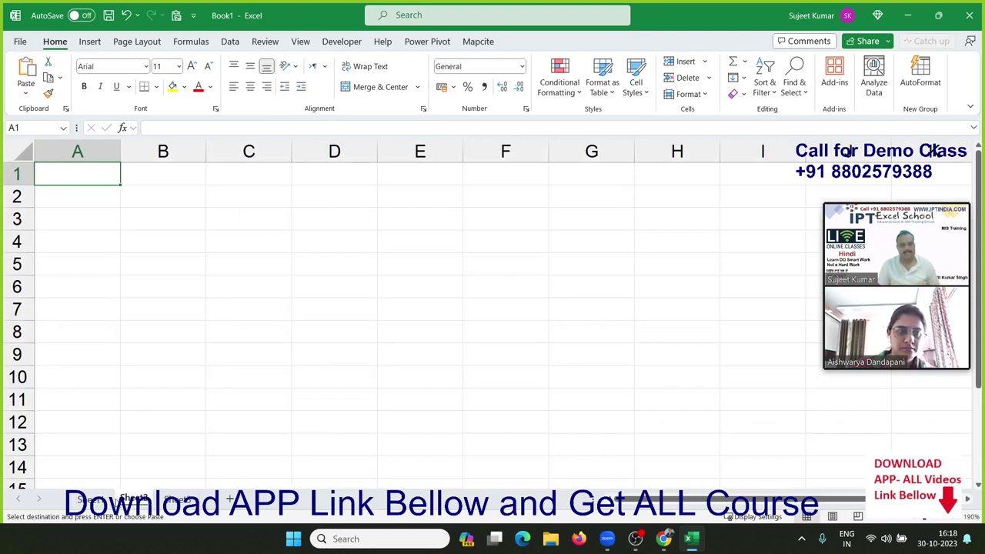
pyautogui.click(85, 499)
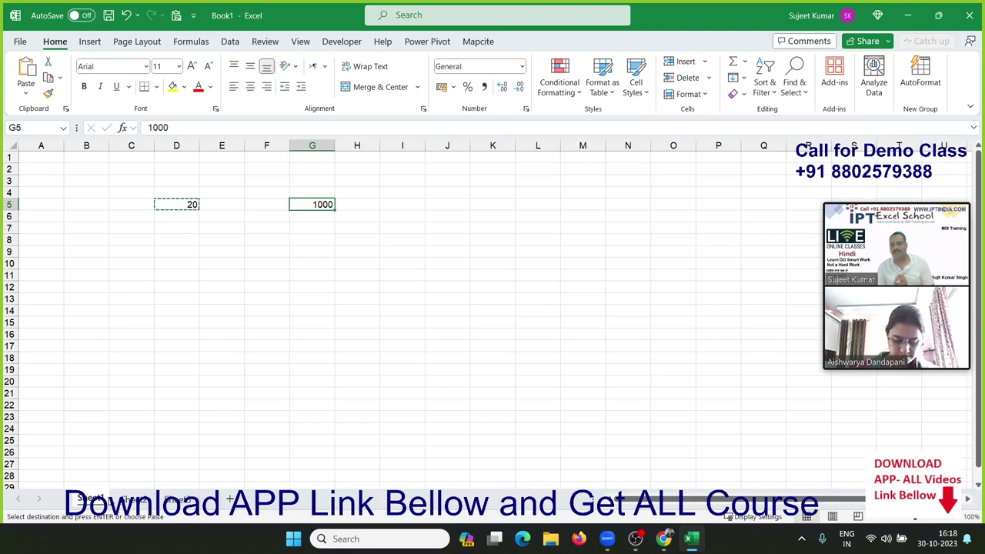
pyautogui.hotkey('ctrl', 'pagedown')
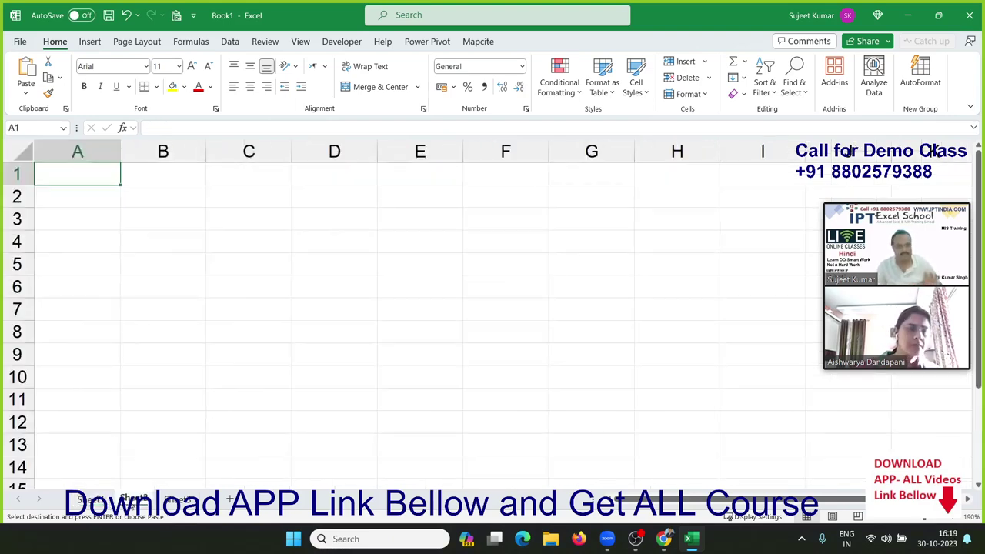
# Step: Enter 20% in A1, and 20 in B1 with Percent Style so it shows 2000%
pyautogui.click(54, 217)
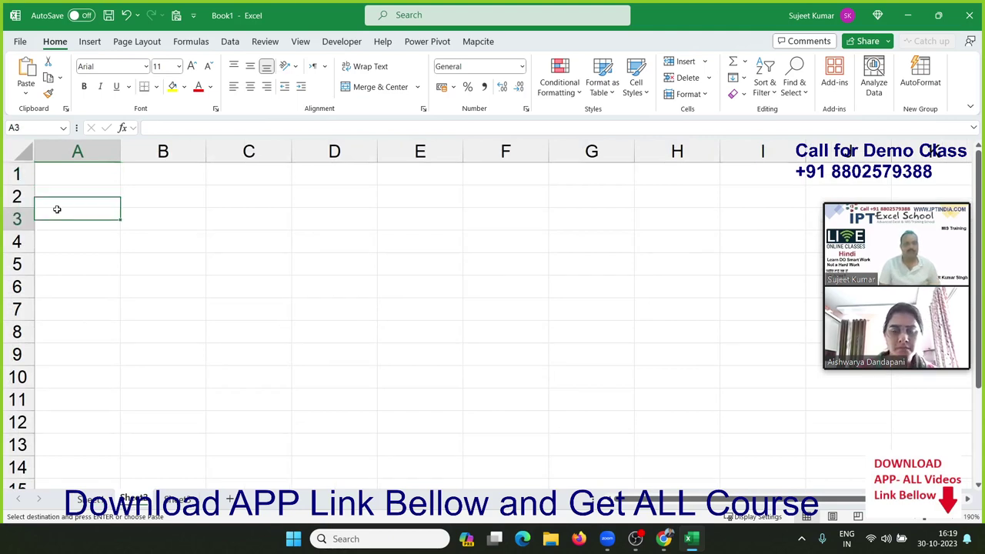
pyautogui.click(62, 188)
pyautogui.press('Up')
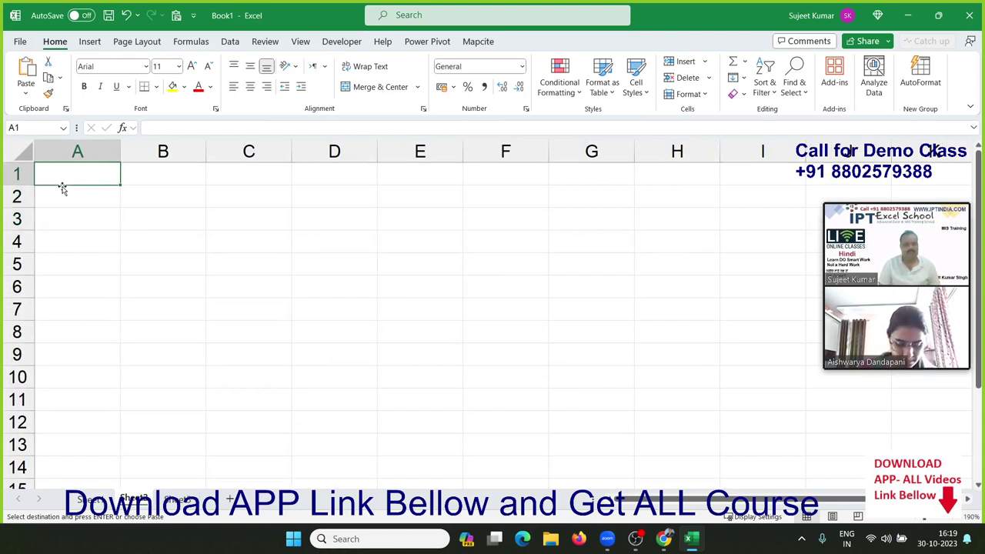
pyautogui.write('20')
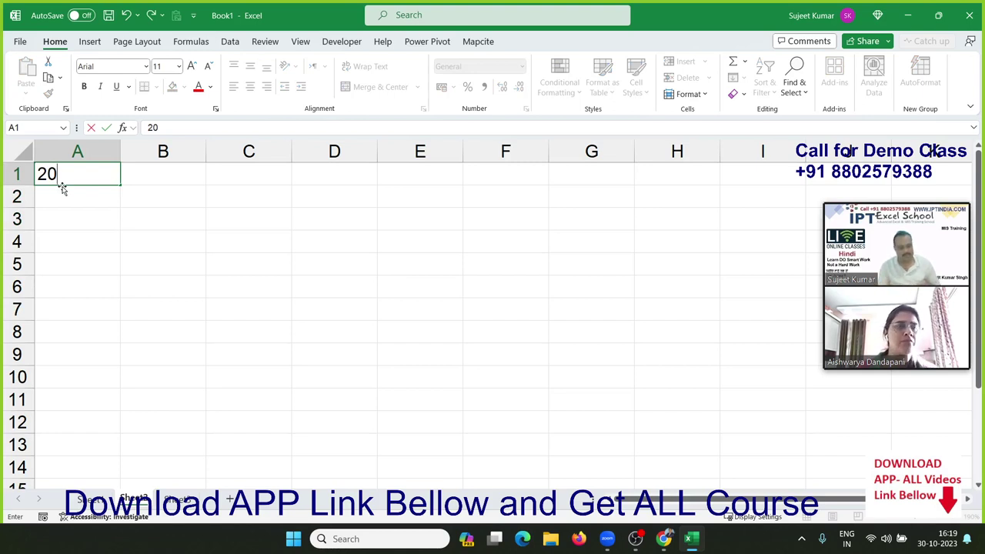
pyautogui.write('%')
pyautogui.press('Return')
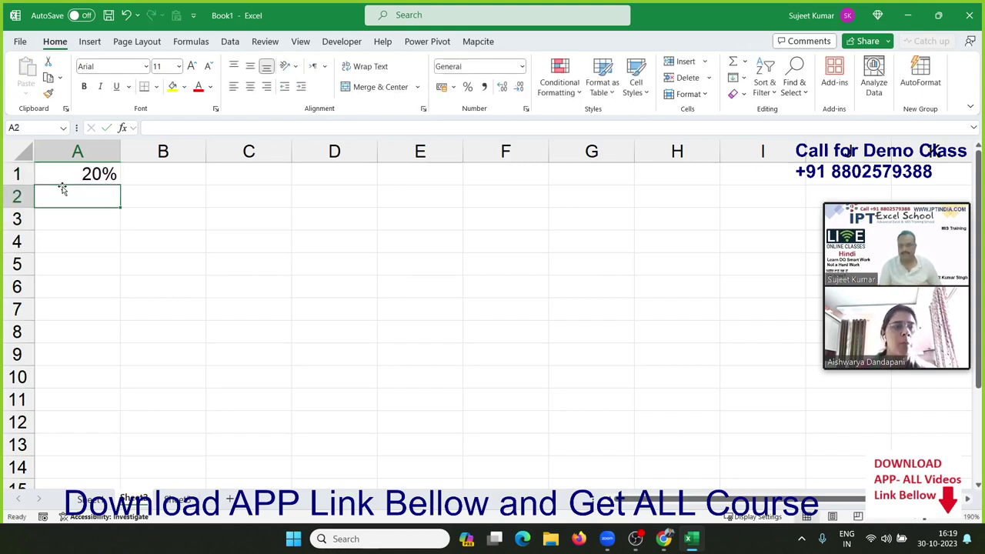
pyautogui.press('Up')
pyautogui.press('Right')
pyautogui.write('20')
pyautogui.press('Return')
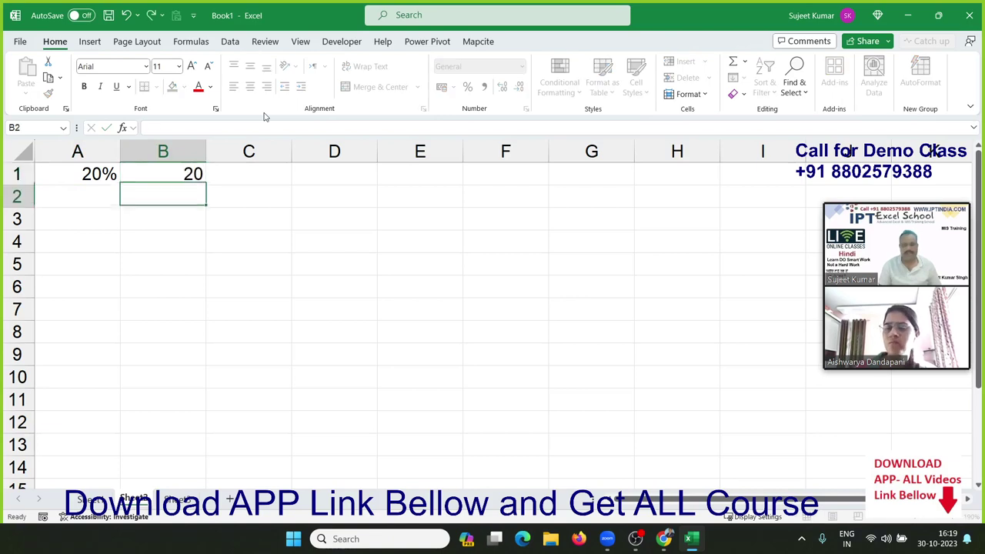
pyautogui.press('Up')
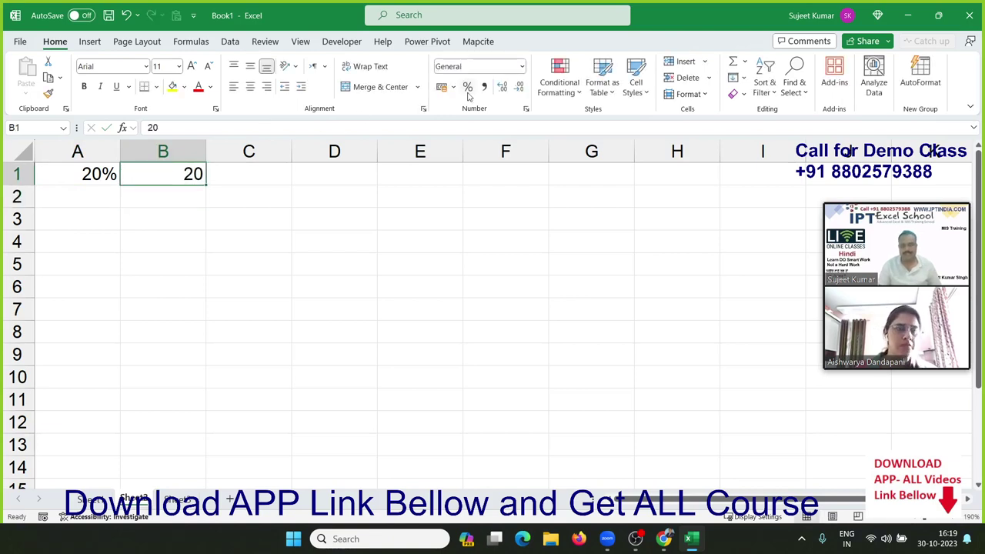
pyautogui.click(468, 91)
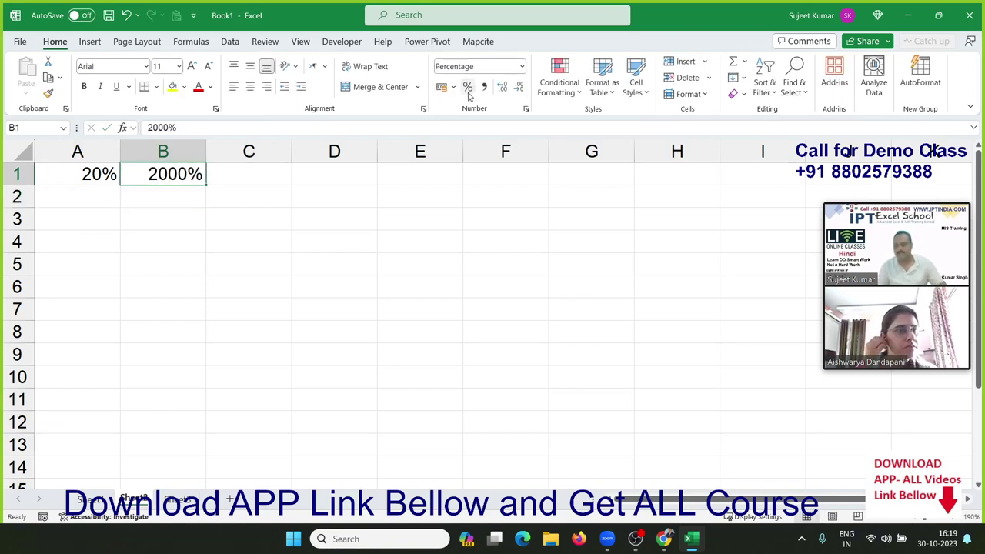
# Step: Type the note 1=100% in B2, and 0.2 in C1 formatted as 20%
pyautogui.press('Down')
pyautogui.write('1')
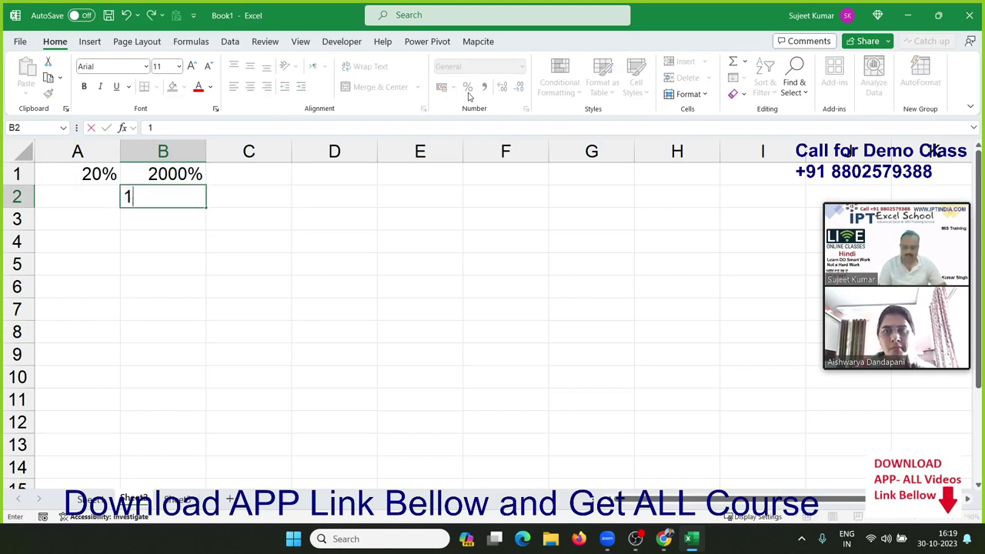
pyautogui.write('=100')
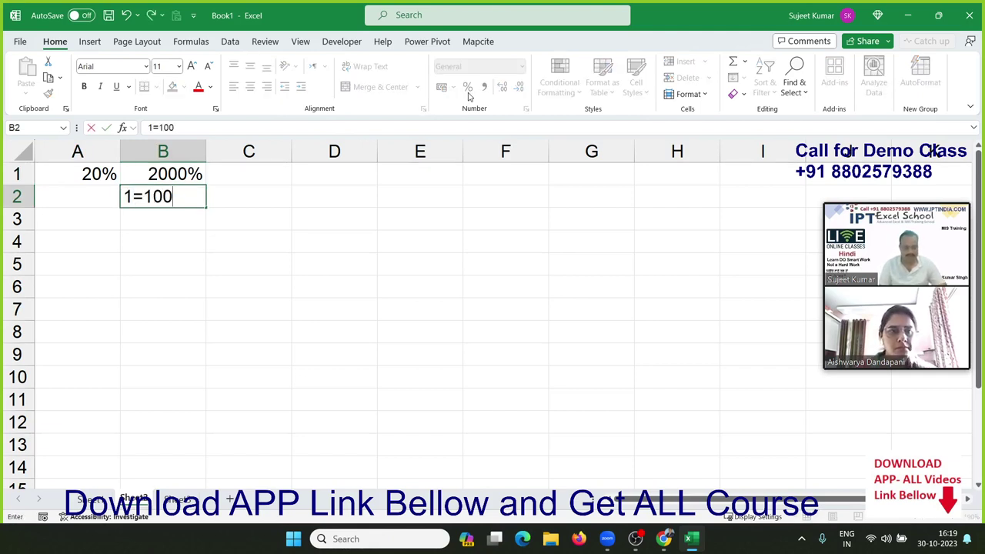
pyautogui.write('%')
pyautogui.press('Return')
pyautogui.press('Up')
pyautogui.press('Up')
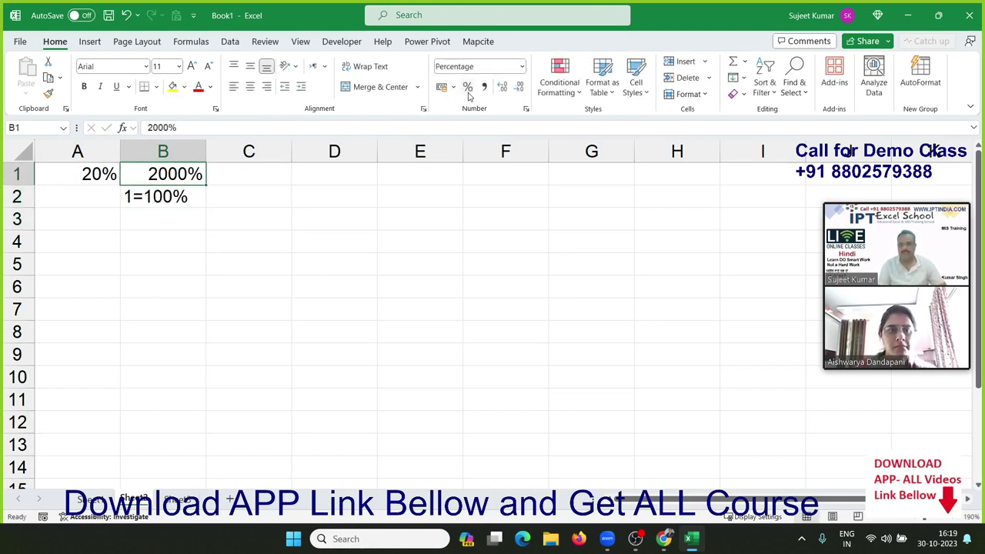
pyautogui.press('Right')
pyautogui.write('0')
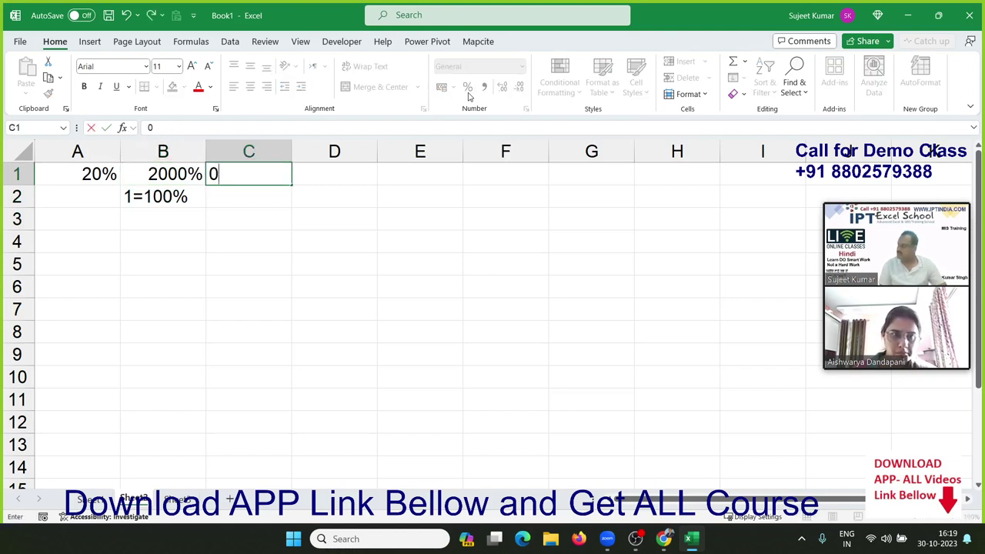
pyautogui.write('.2')
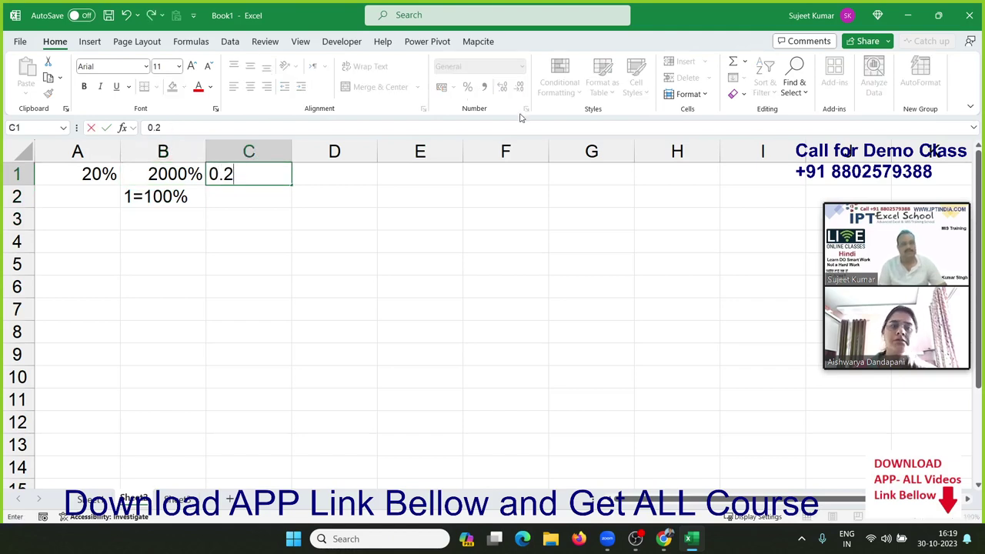
pyautogui.press('Return')
pyautogui.press('Up')
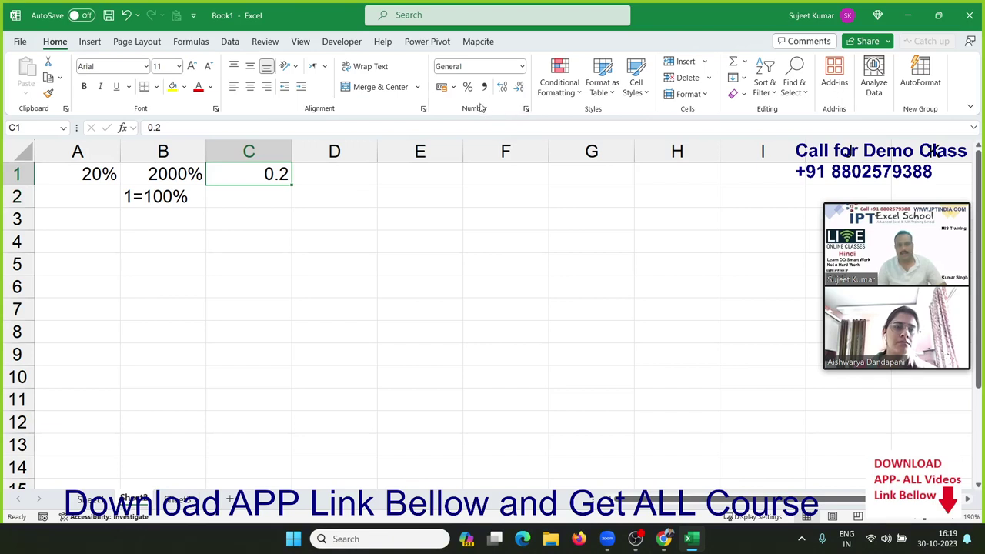
pyautogui.click(468, 87)
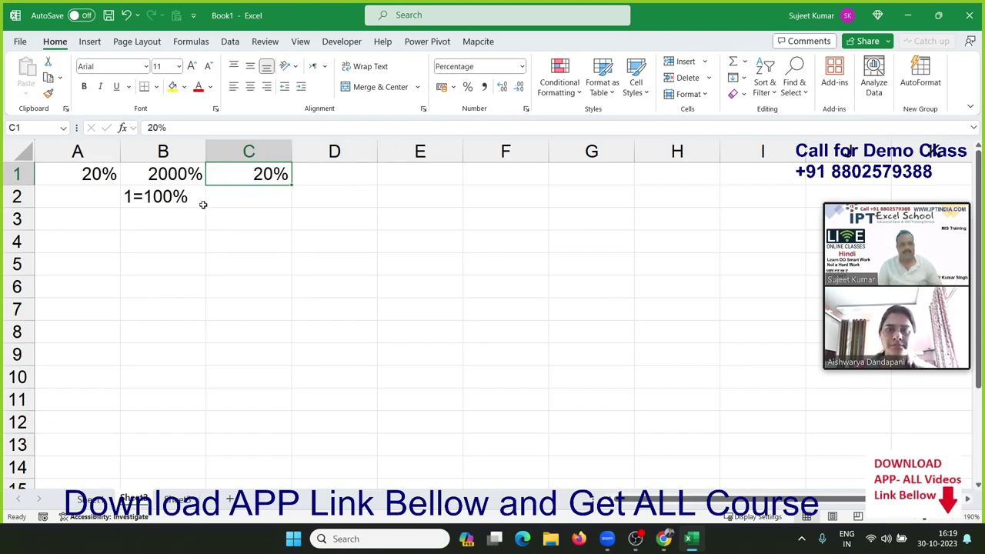
pyautogui.click(84, 254)
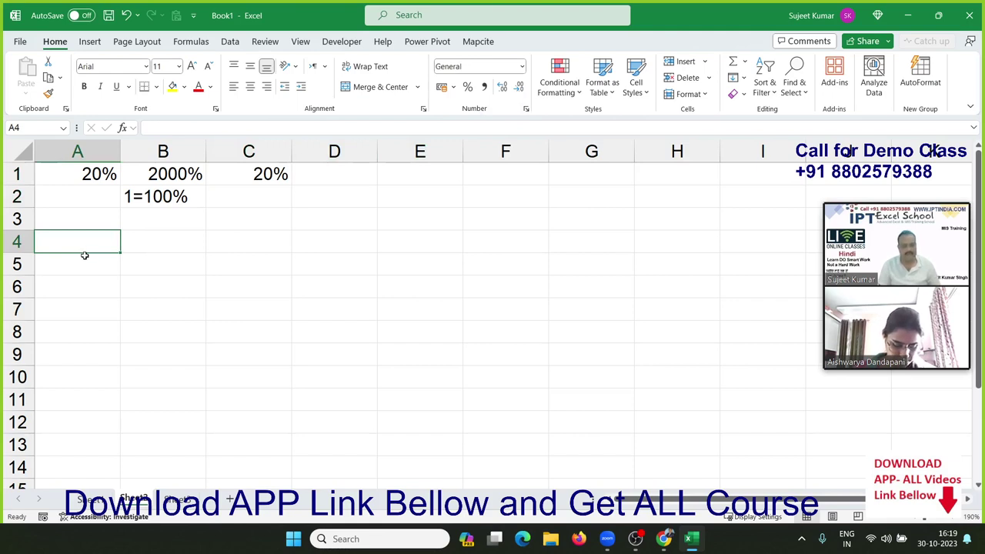
# Step: Label A5 '%' and fill A6:H13 with =RANDBETWEEN(10,90)
pyautogui.click(85, 255)
pyautogui.write('%')
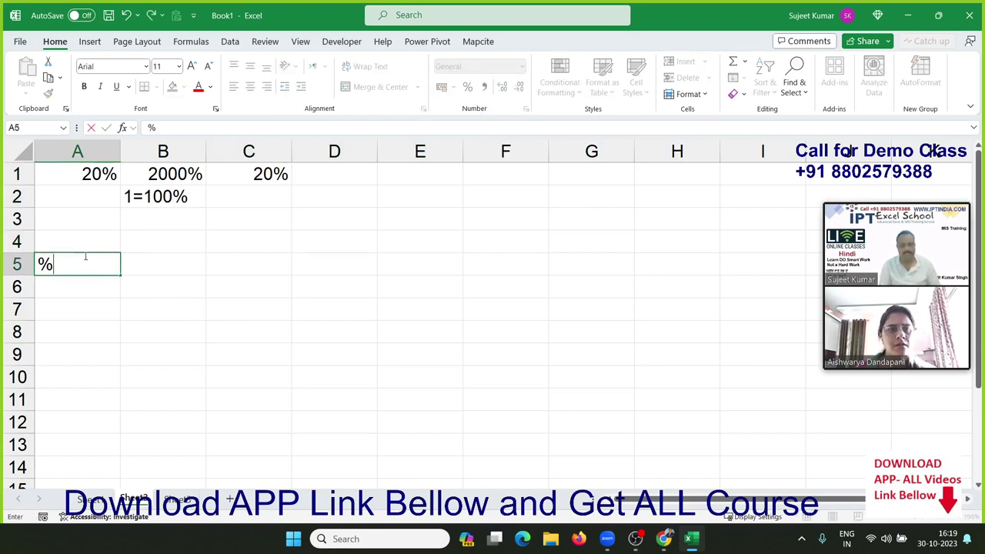
pyautogui.press('Return')
pyautogui.write('=ra')
pyautogui.press('Down')
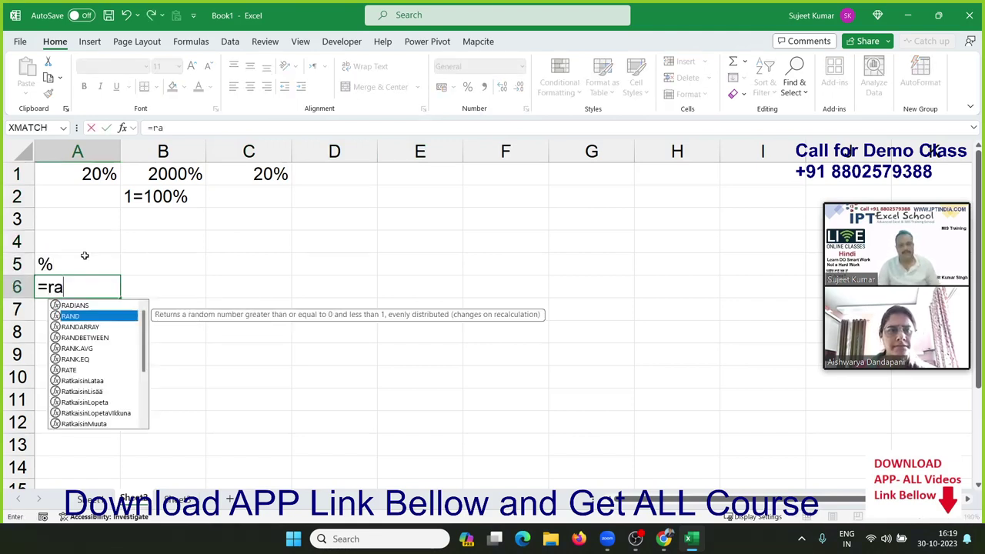
pyautogui.press('Down')
pyautogui.press('Down')
pyautogui.press('Tab')
pyautogui.write('10')
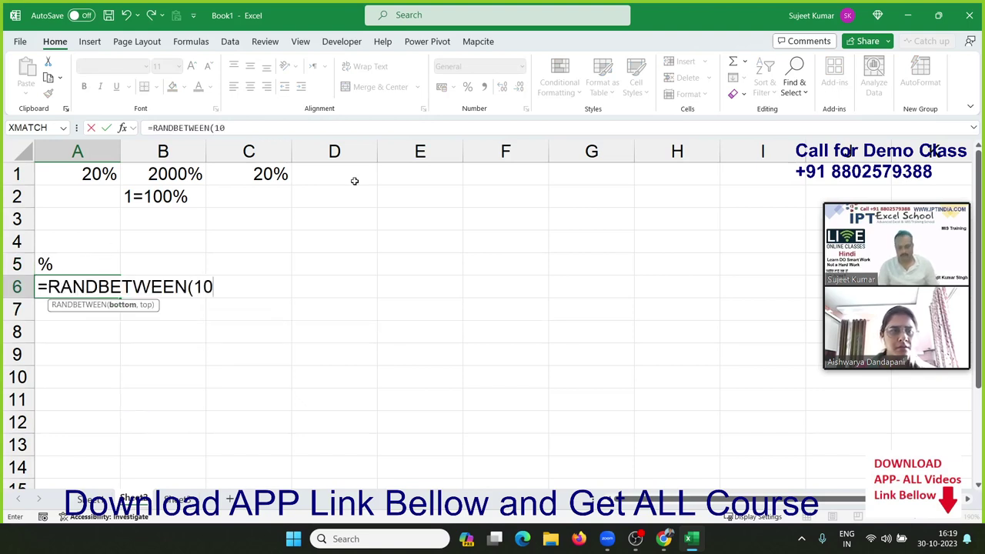
pyautogui.write(',90')
pyautogui.press('Return')
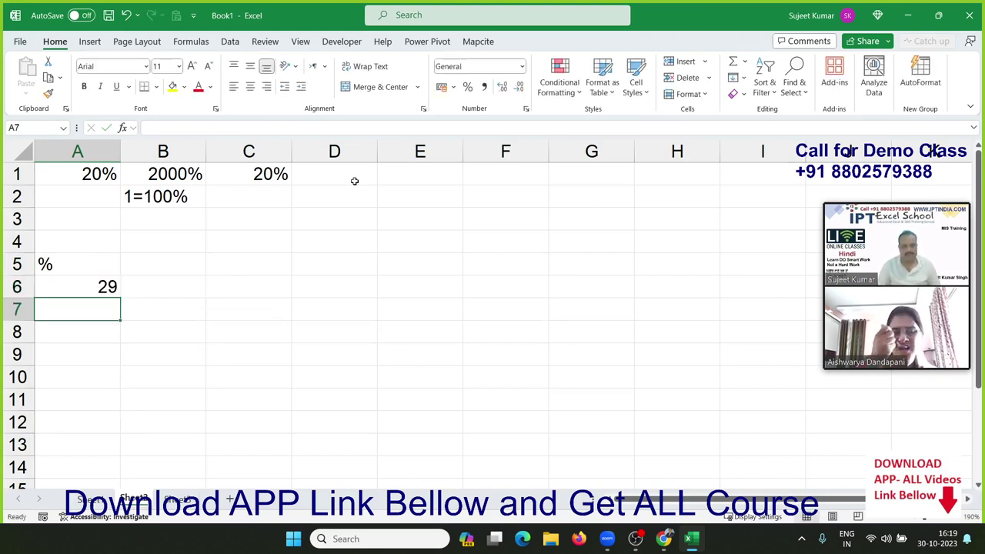
pyautogui.moveTo(105, 285)
pyautogui.mouseDown()
pyautogui.moveTo(705, 429)
pyautogui.moveTo(672, 436)
pyautogui.mouseUp()
pyautogui.hotkey('ctrl', 'Return')
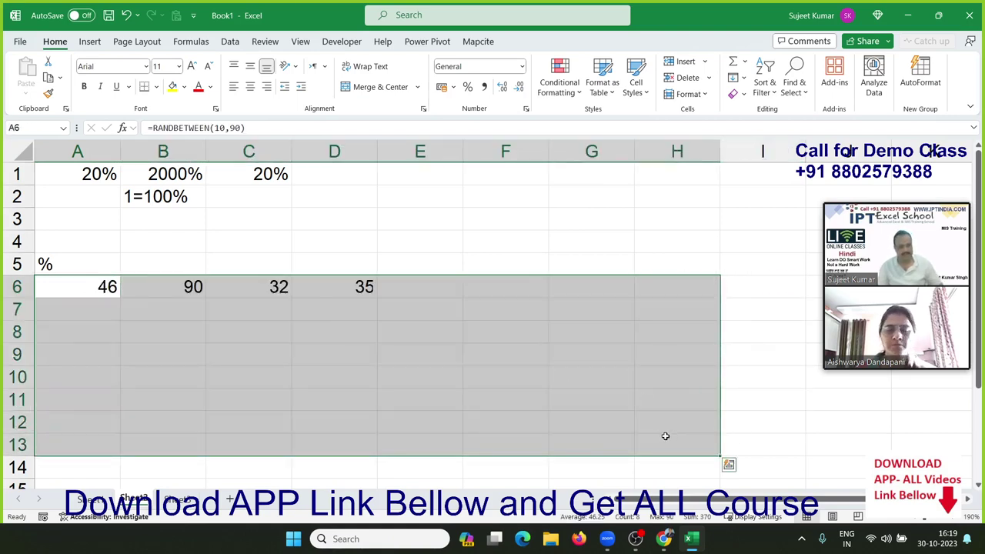
# Step: Replace the random grid's formulas with their fixed values using Paste Values
pyautogui.hotkey('ctrl', 'c')
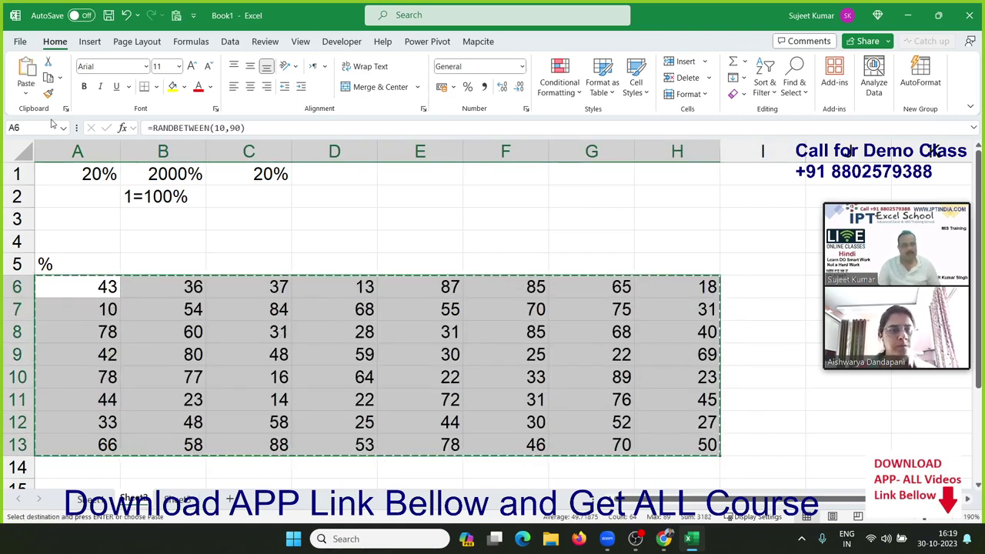
pyautogui.click(35, 92)
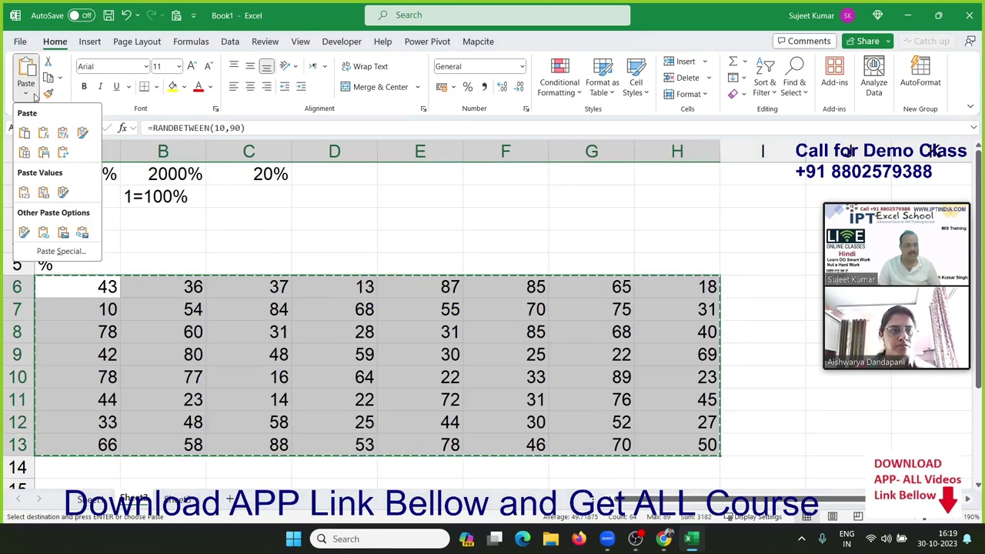
pyautogui.click(22, 193)
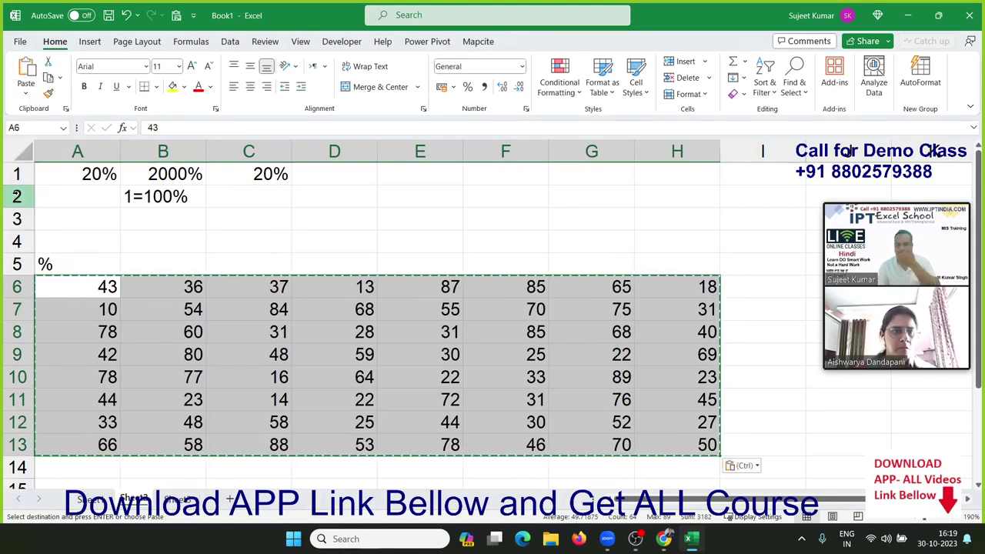
pyautogui.click(129, 284)
pyautogui.press('Escape')
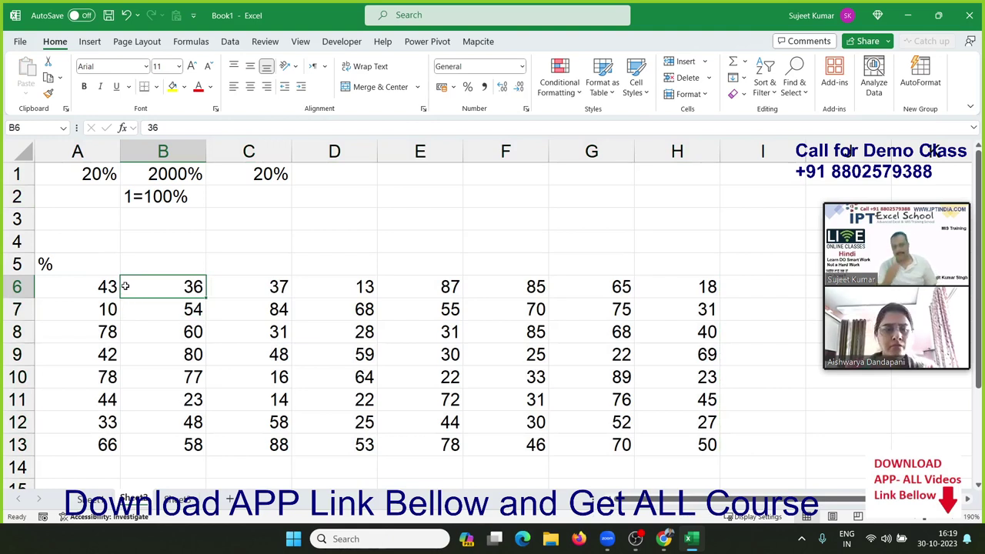
pyautogui.press('Left')
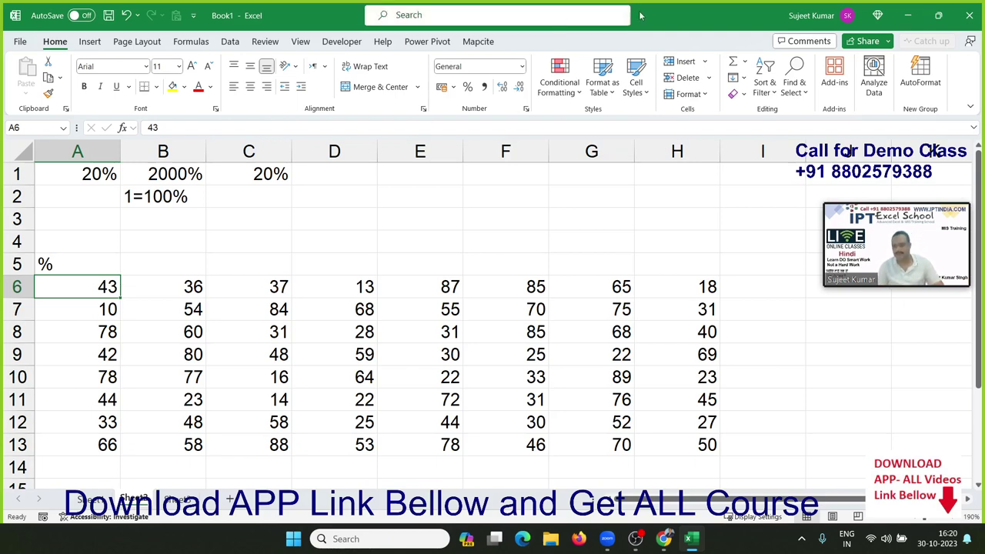
# Step: Enter 500 in D2, 43% in E2, and =D2*E2 in F2, giving 215
pyautogui.click(283, 170)
pyautogui.click(329, 201)
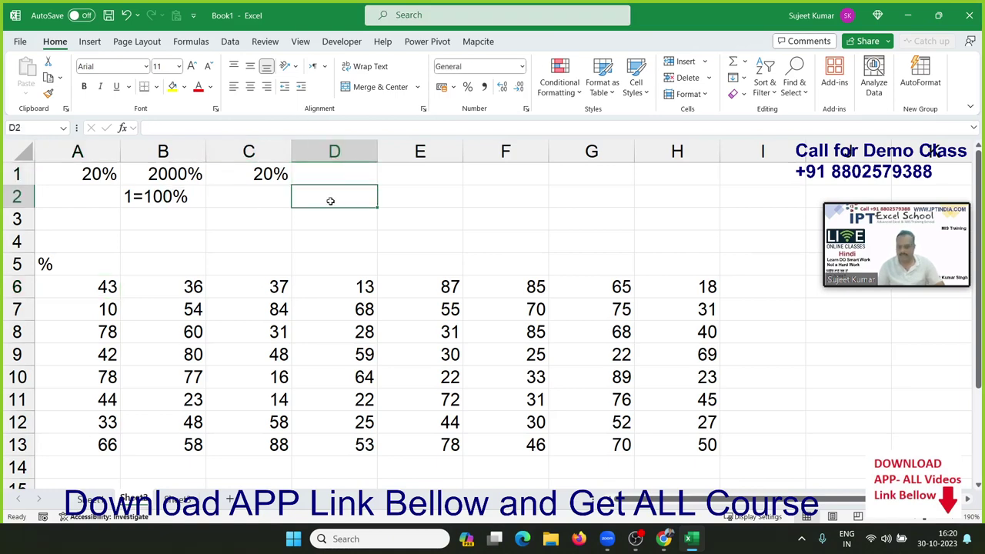
pyautogui.write('500')
pyautogui.press('Tab')
pyautogui.write('4')
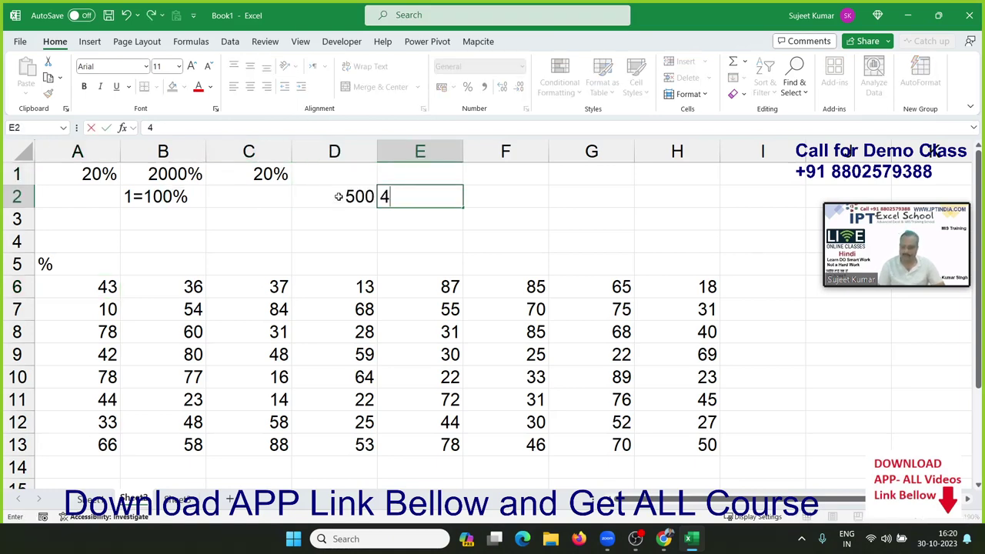
pyautogui.write('3%')
pyautogui.press('Return')
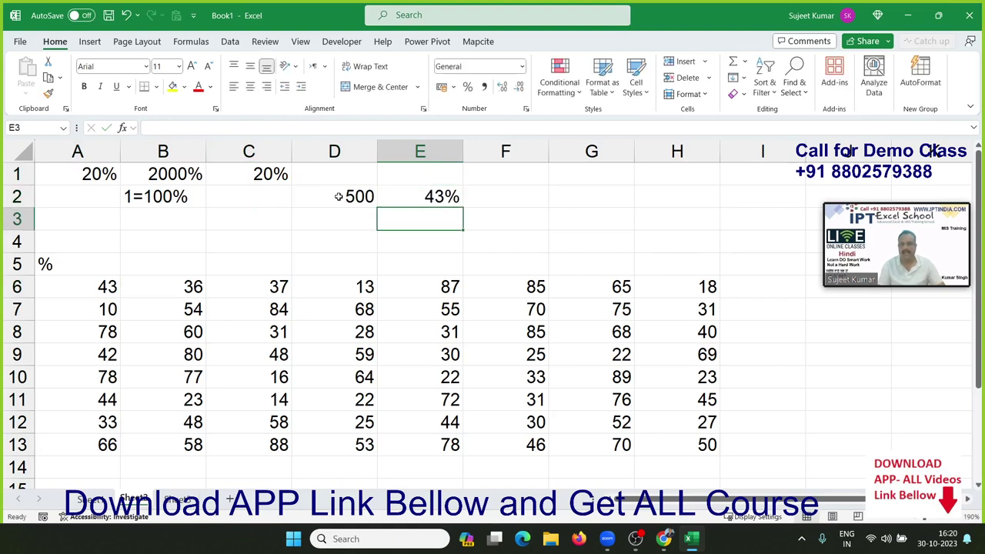
pyautogui.press('Right')
pyautogui.press('Up')
pyautogui.write('=')
pyautogui.click(338, 196)
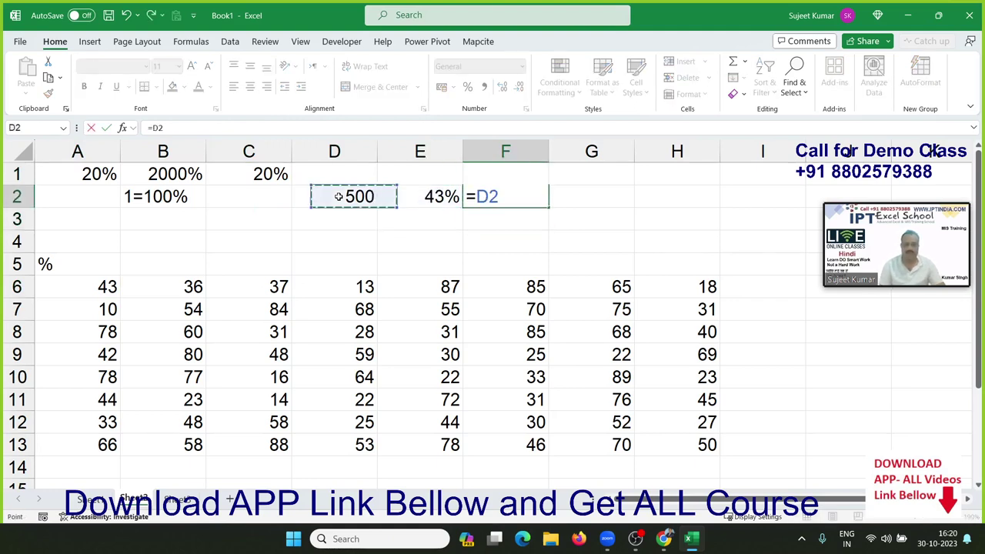
pyautogui.write('*')
pyautogui.press('Right')
pyautogui.press('Return')
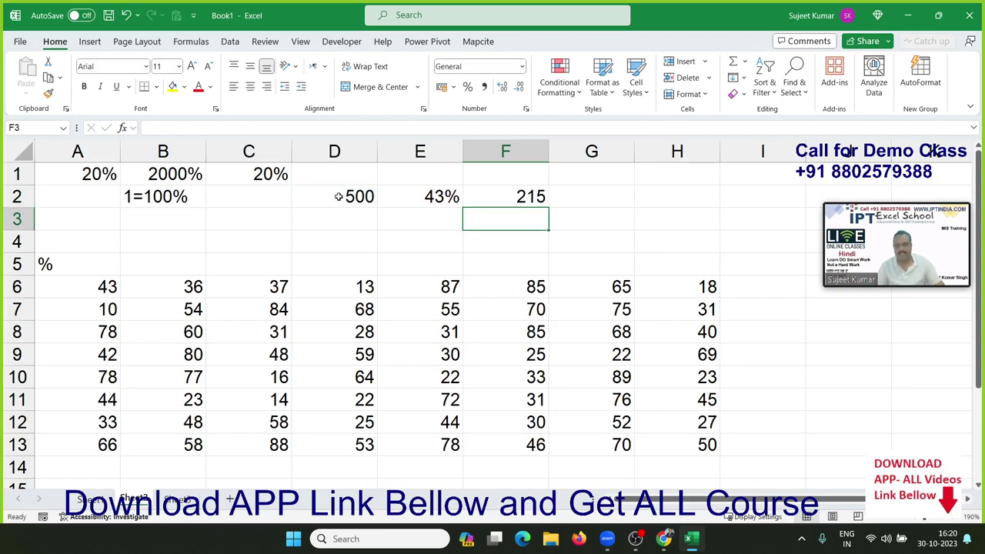
# Step: Enter 43 in E3 and =D2*E3/100 in F3, which also gives 215
pyautogui.press('Left')
pyautogui.write('43')
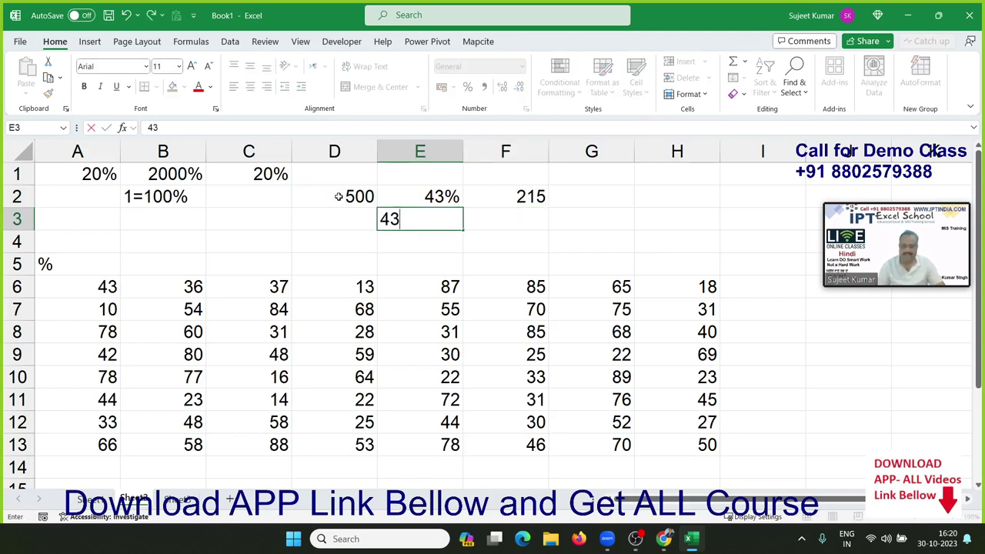
pyautogui.press('Right')
pyautogui.write('=')
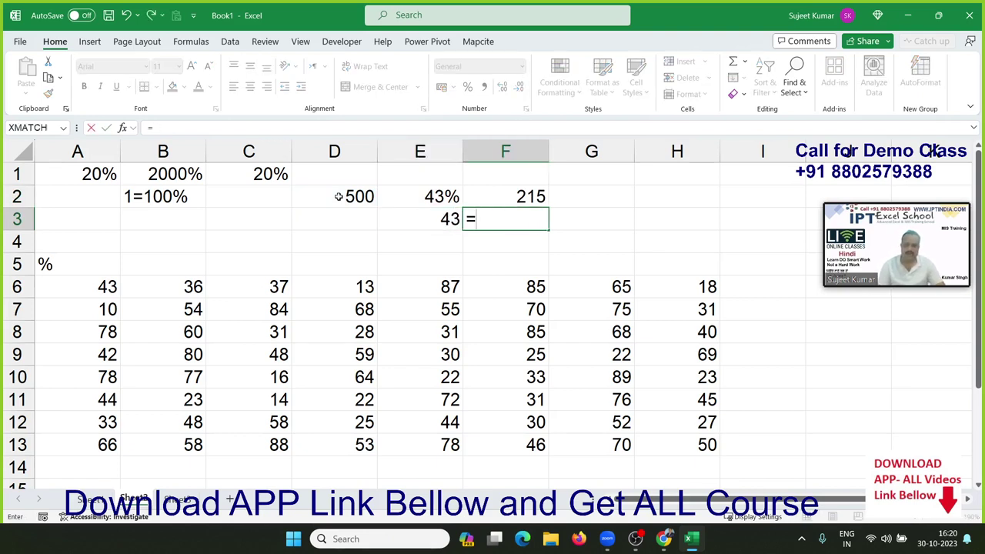
pyautogui.press('Left')
pyautogui.press('Left')
pyautogui.press('Up')
pyautogui.write('*')
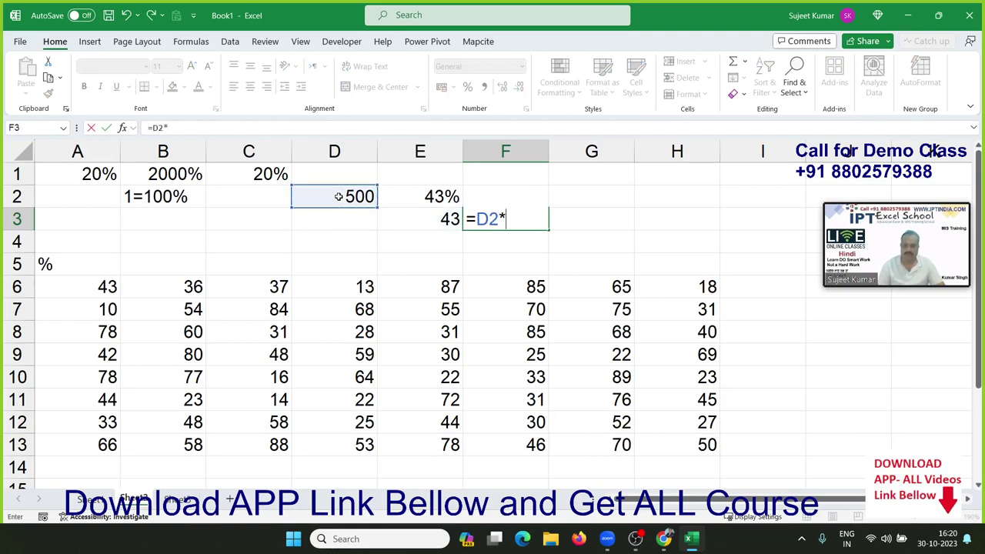
pyautogui.press('Left')
pyautogui.press('Return')
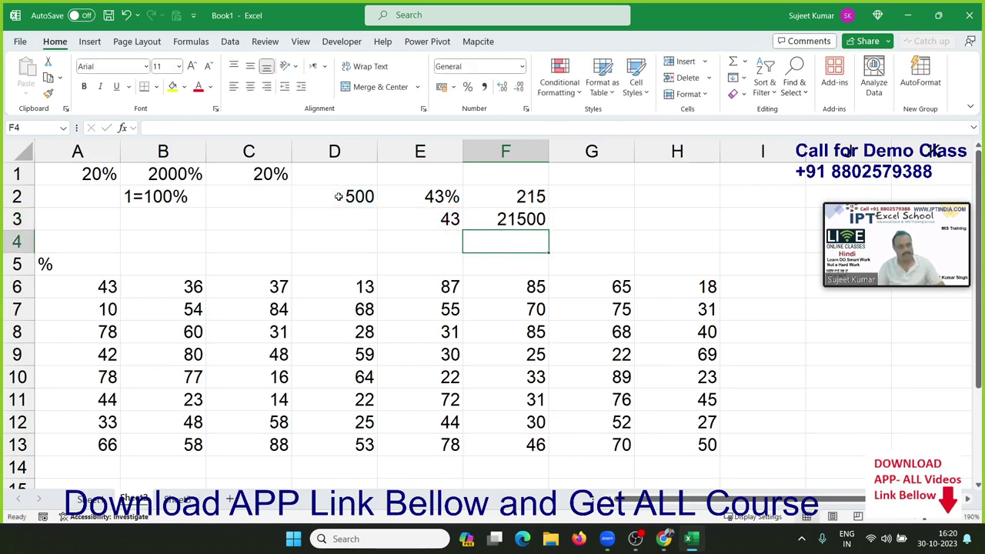
pyautogui.press('Up')
pyautogui.press('F2')
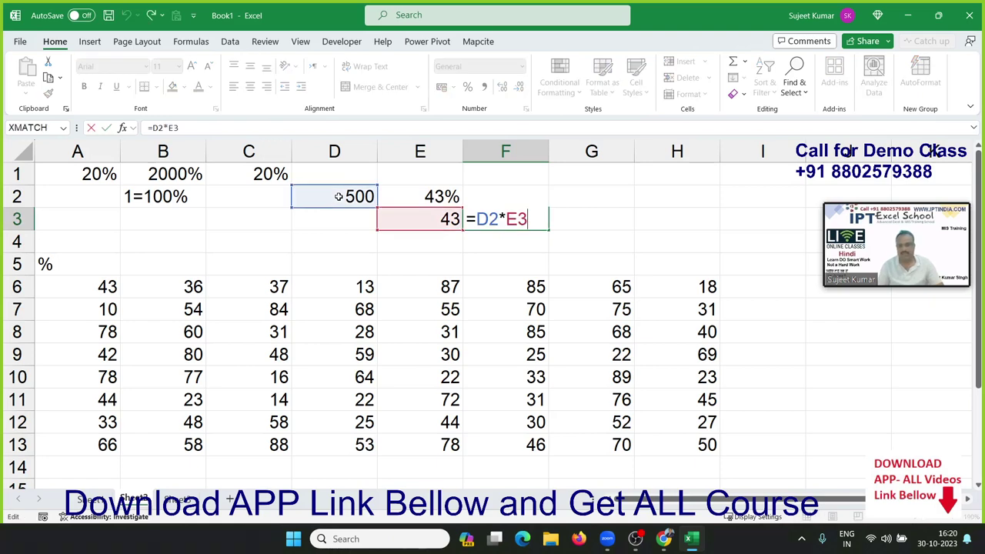
pyautogui.write('/100')
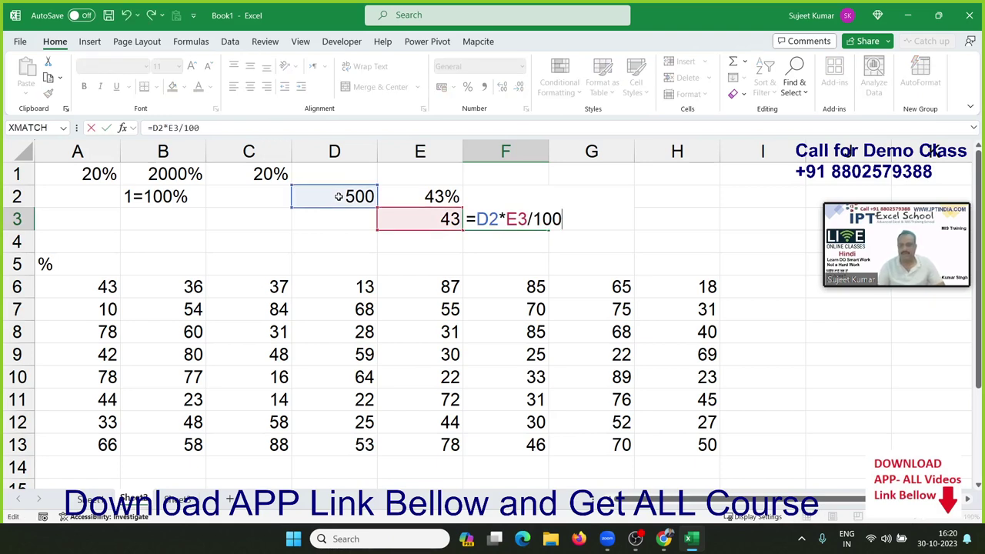
pyautogui.press('Return')
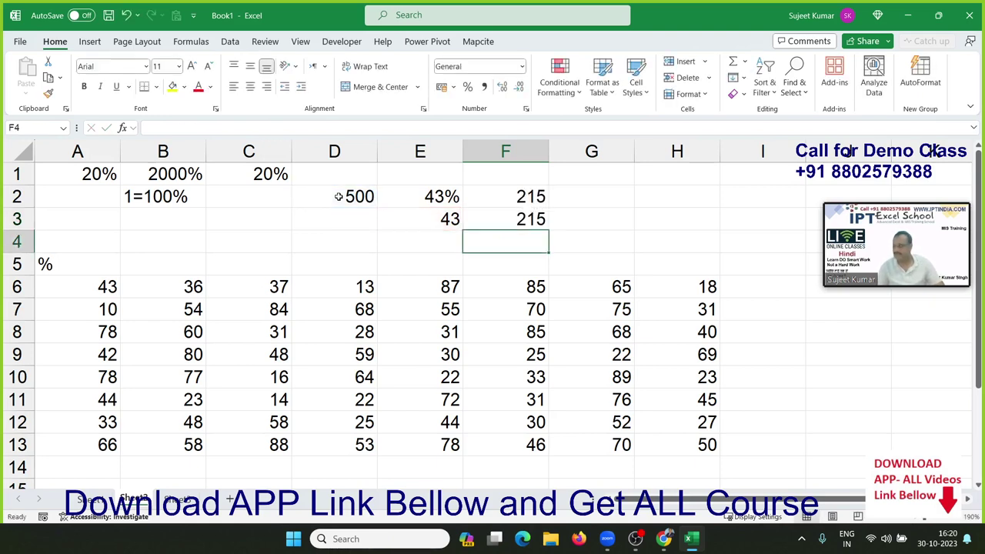
pyautogui.press('Up')
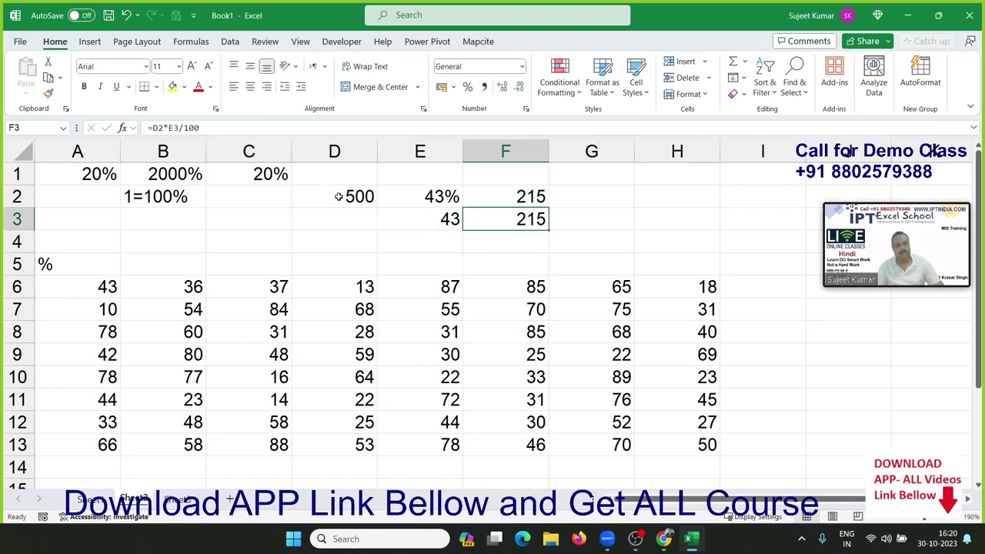
# Step: Apply Percent Style to the A6:H13 grid, then undo it
pyautogui.press('Down')
pyautogui.press('Down')
pyautogui.press('Down')
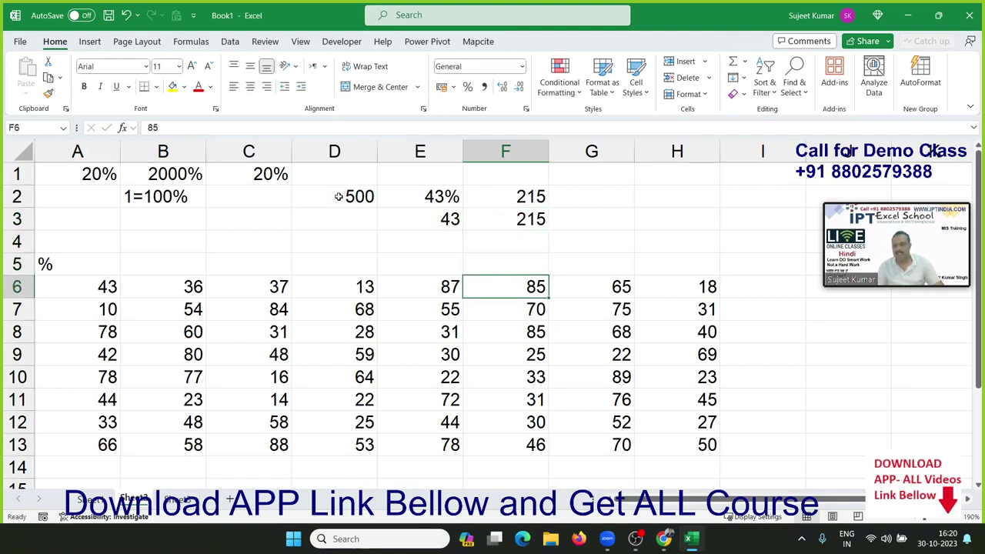
pyautogui.press('Up')
pyautogui.press('Up')
pyautogui.press('Up')
pyautogui.press('Up')
pyautogui.press('Left')
pyautogui.press('Down')
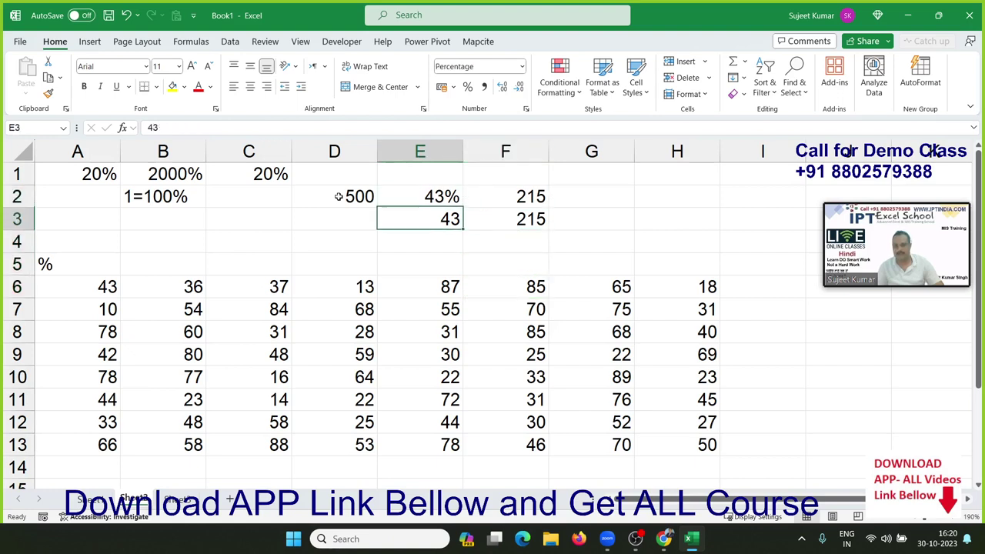
pyautogui.press('Down')
pyautogui.press('Down')
pyautogui.press('Down')
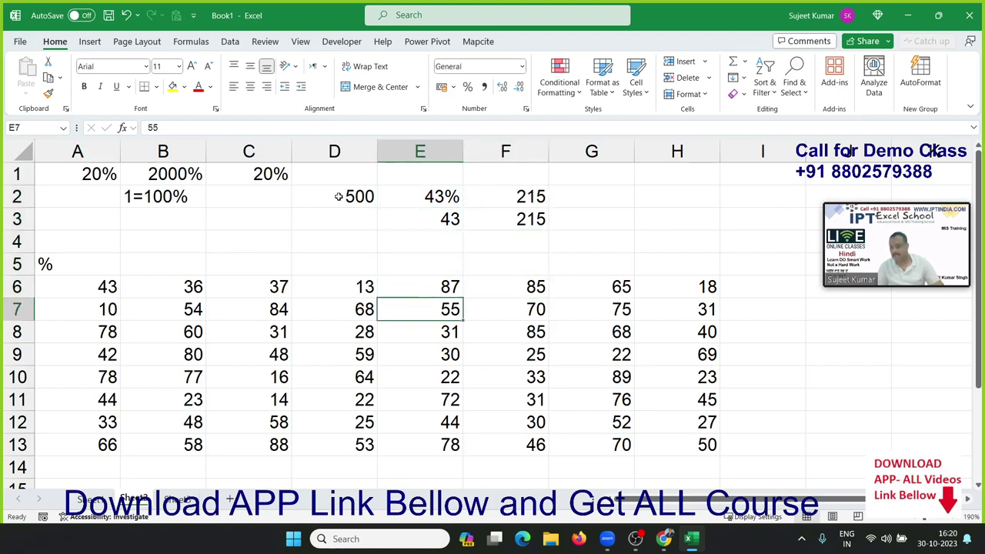
pyautogui.press('Left')
pyautogui.press('Left')
pyautogui.press('Left')
pyautogui.press('Left')
pyautogui.press('Up')
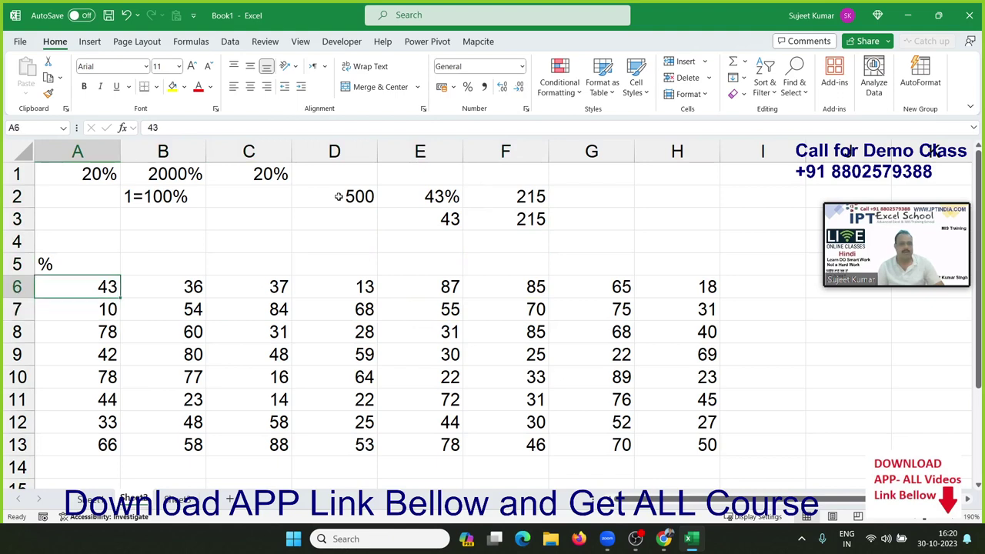
pyautogui.press('Up')
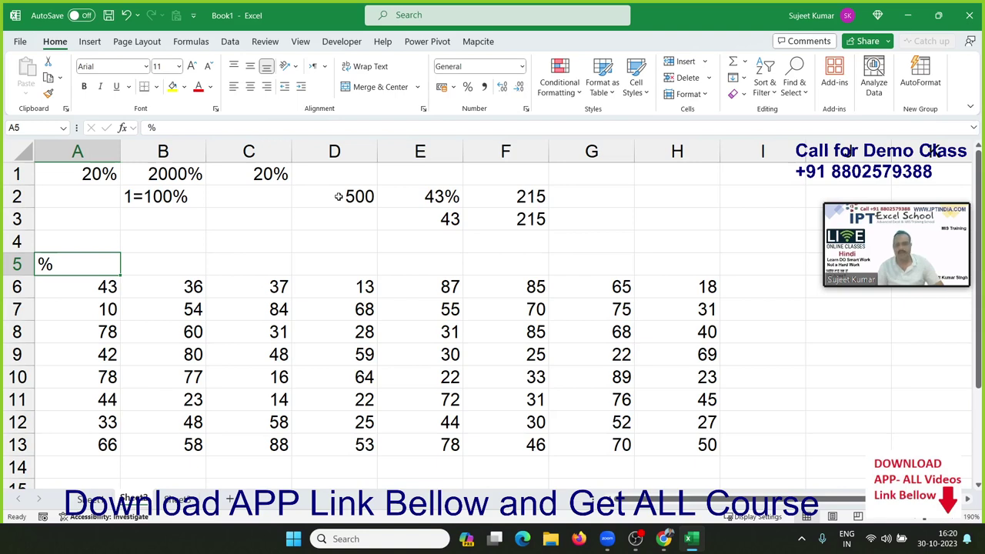
pyautogui.press('Down')
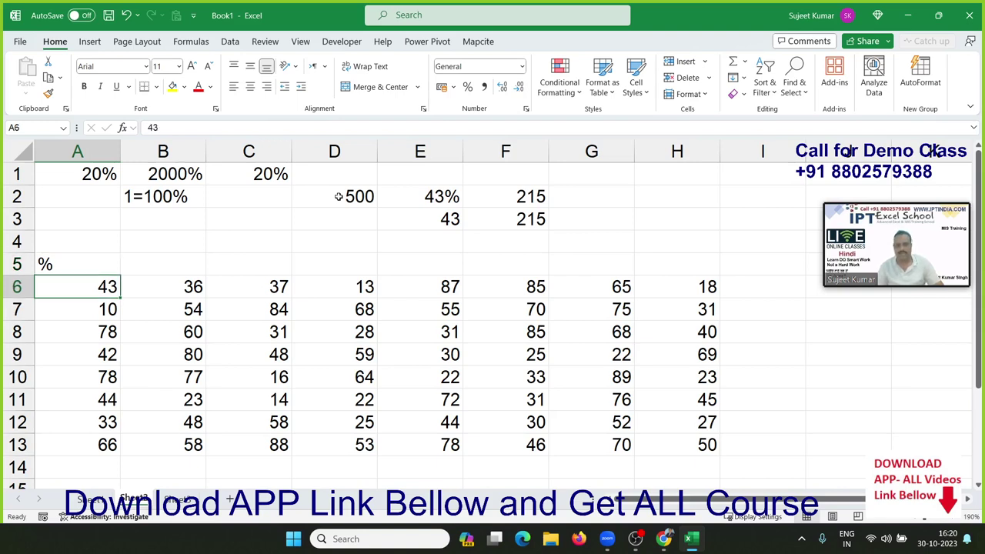
pyautogui.hotkey('ctrl', 'shift', 'Right')
pyautogui.hotkey('ctrl', 'shift', 'Down')
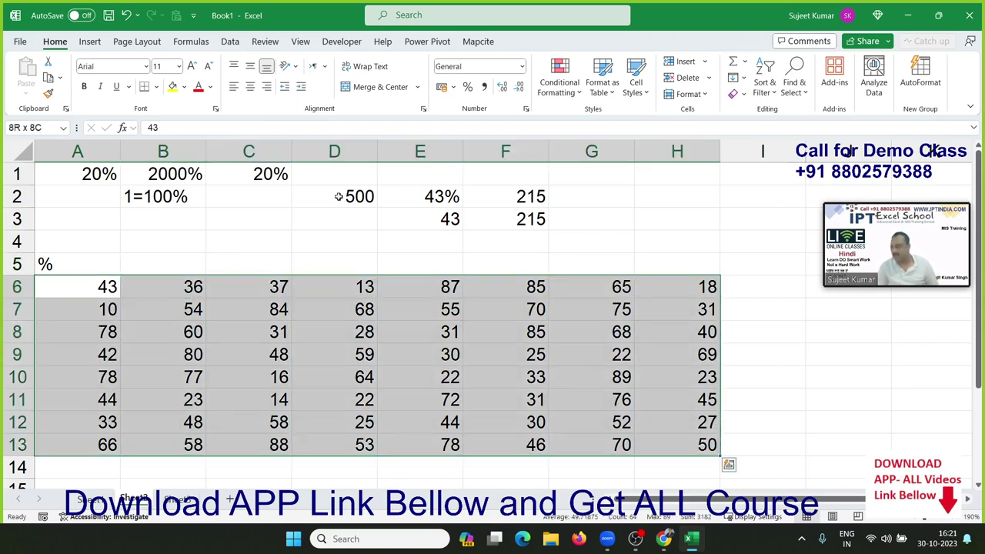
pyautogui.press('Up')
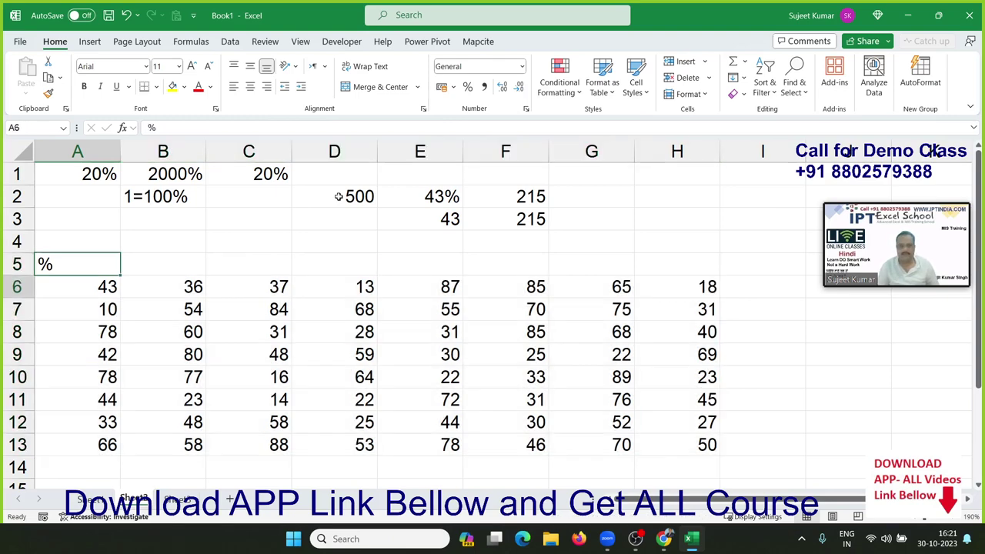
pyautogui.press('Down')
pyautogui.hotkey('ctrl', 'shift', 'Right')
pyautogui.hotkey('ctrl', 'shift', 'Down')
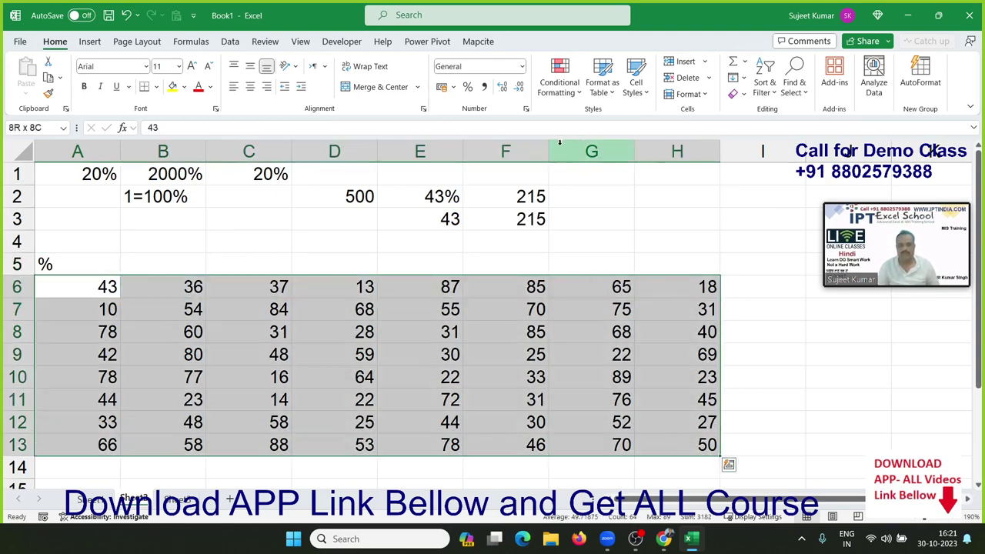
pyautogui.click(467, 86)
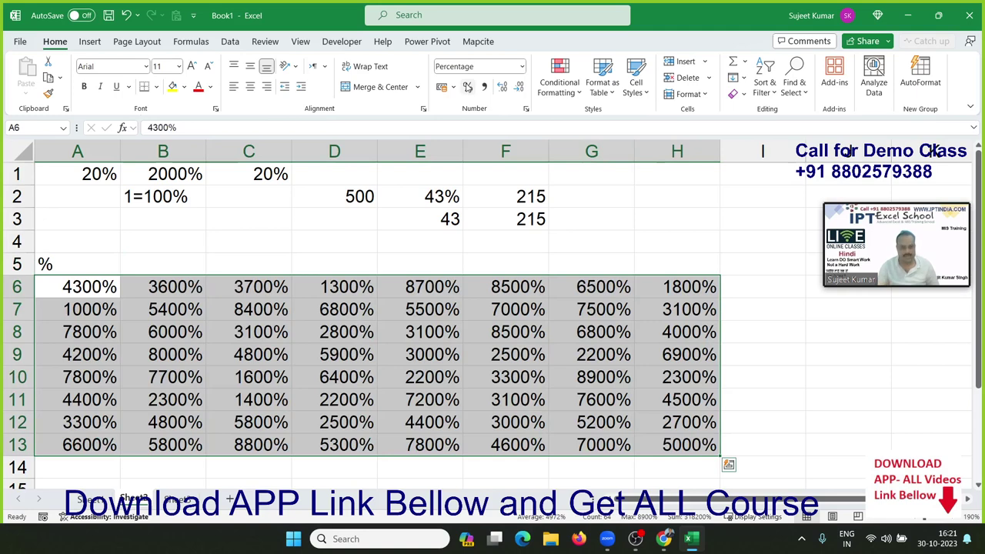
pyautogui.hotkey('ctrl', 'z')
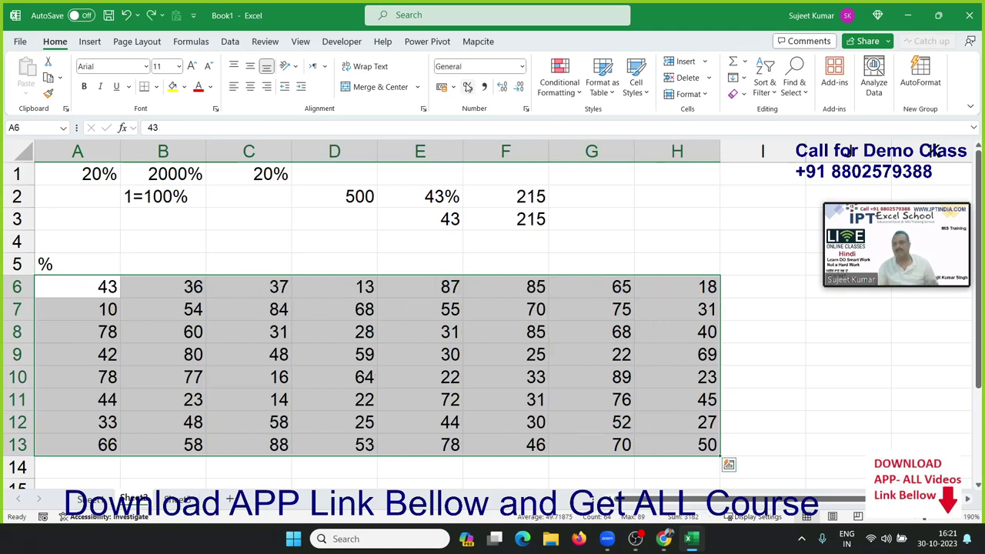
# Step: Edit A6 by appending a percent sign so it reads 43%
pyautogui.press('Down')
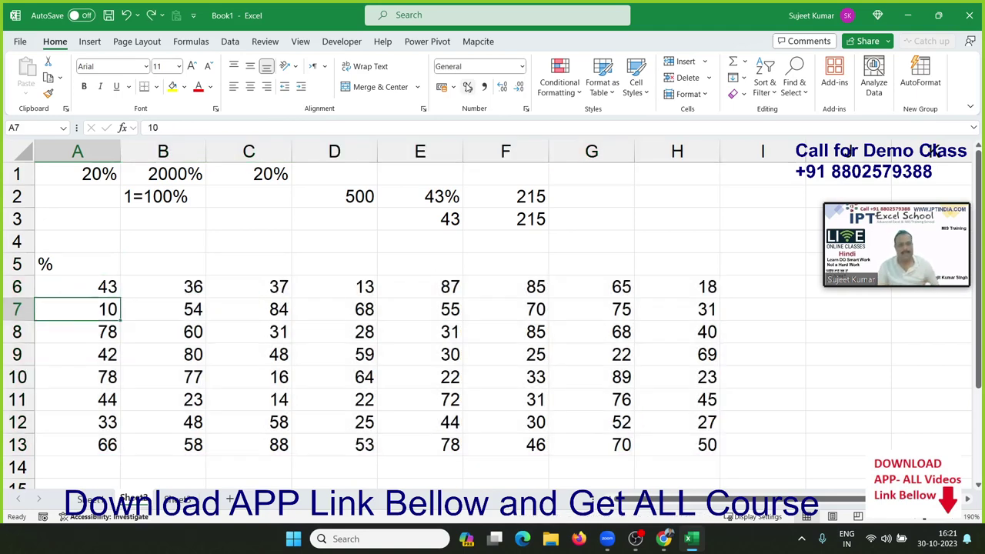
pyautogui.press('Up')
pyautogui.press('F2')
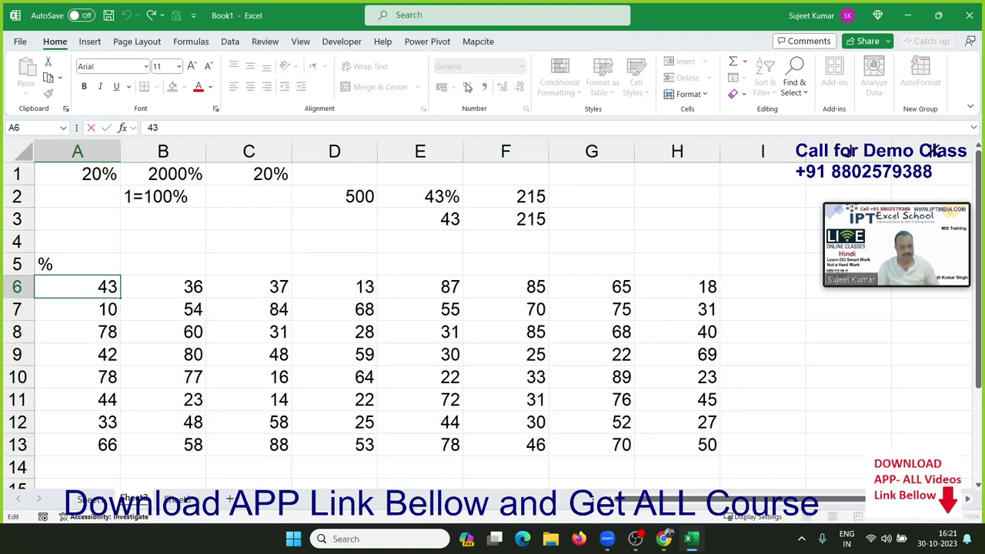
pyautogui.write('%')
pyautogui.press('Return')
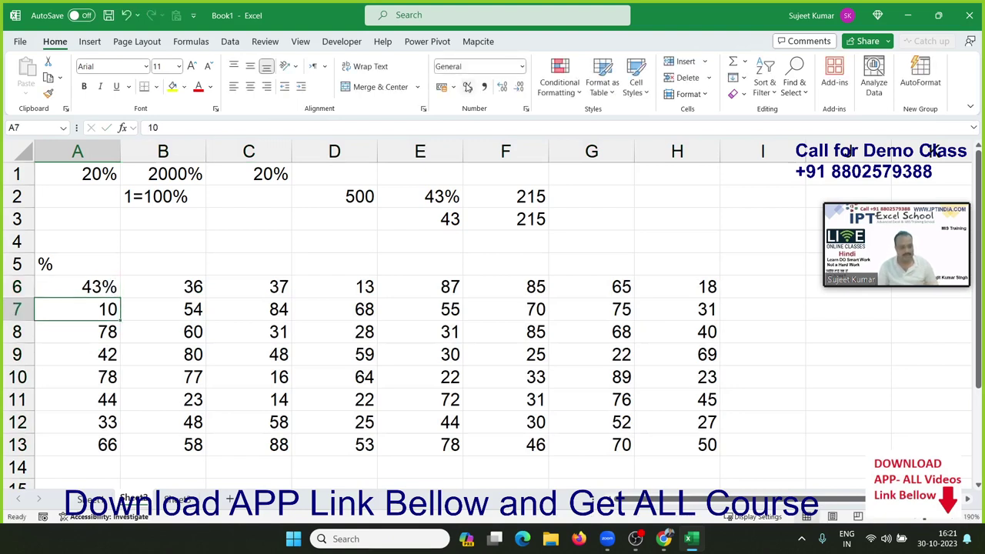
pyautogui.press('F2')
# Step: Enter 10% in A7, then undo the percent entries in A7 and A6
pyautogui.write('%')
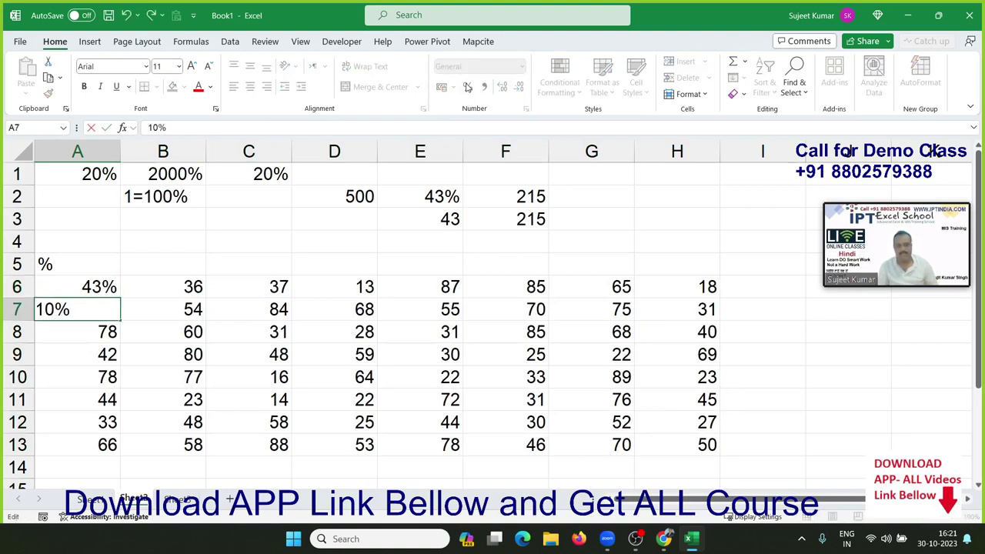
pyautogui.press('Return')
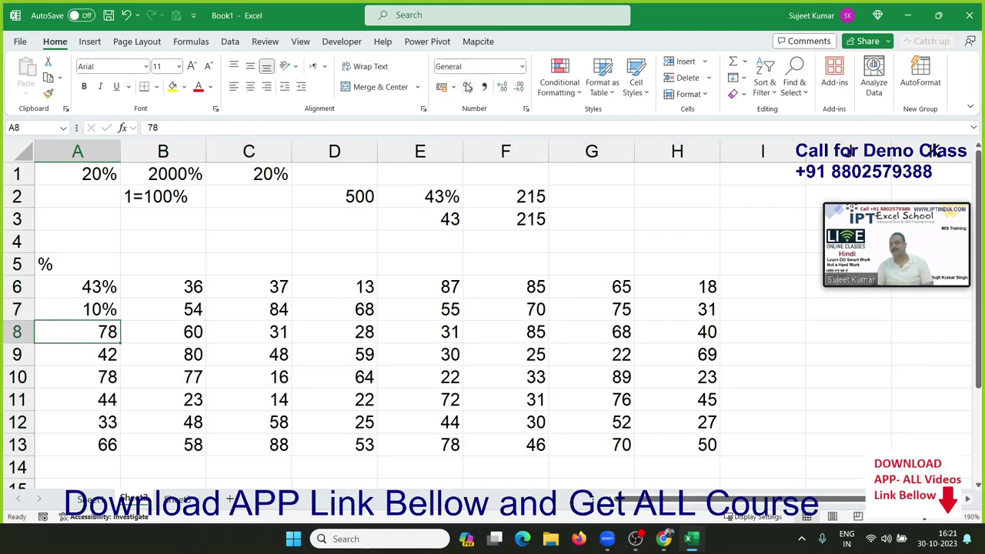
pyautogui.hotkey('ctrl', 'z')
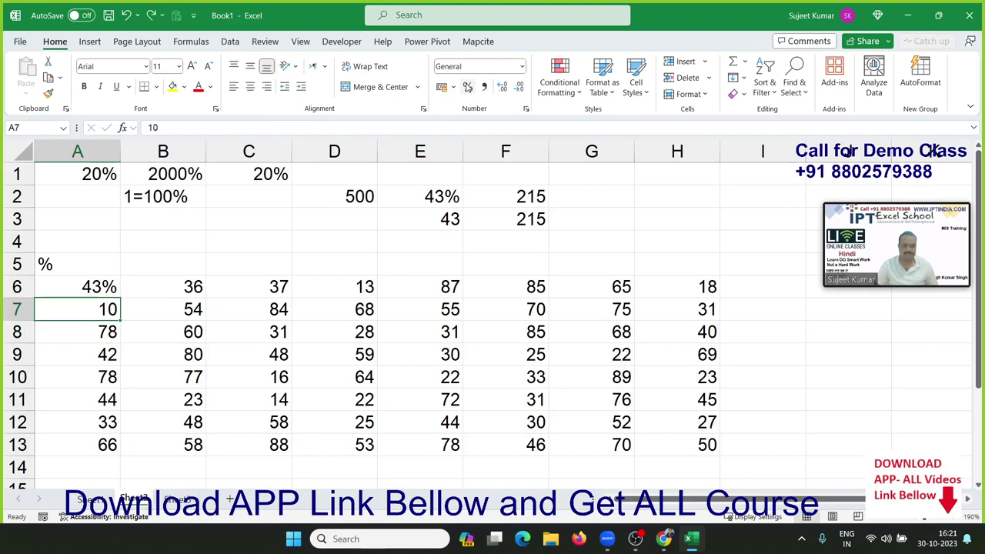
pyautogui.hotkey('ctrl', 'z')
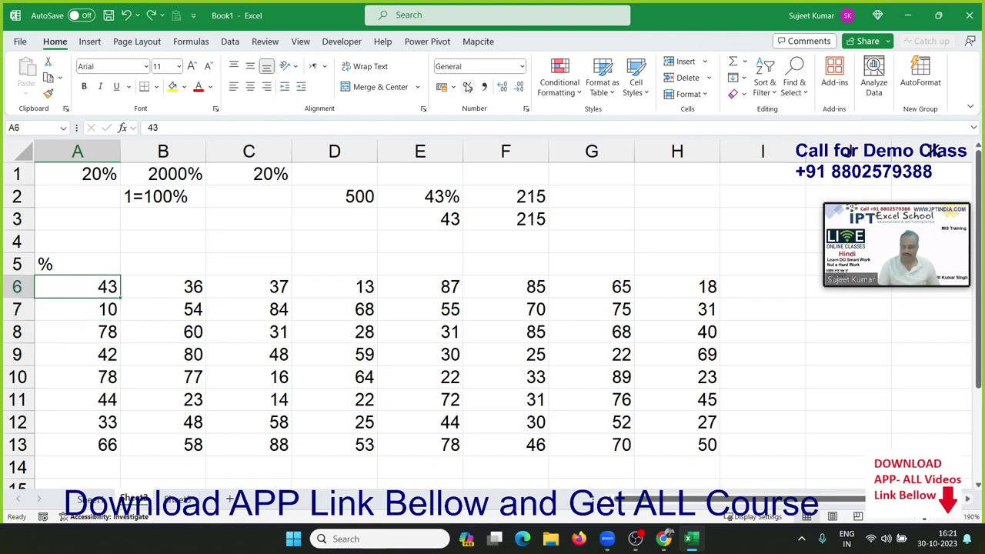
# Step: Enter 0.43 in A6 and 0.1 in A7, then undo both back to 43 and 10
pyautogui.write('043')
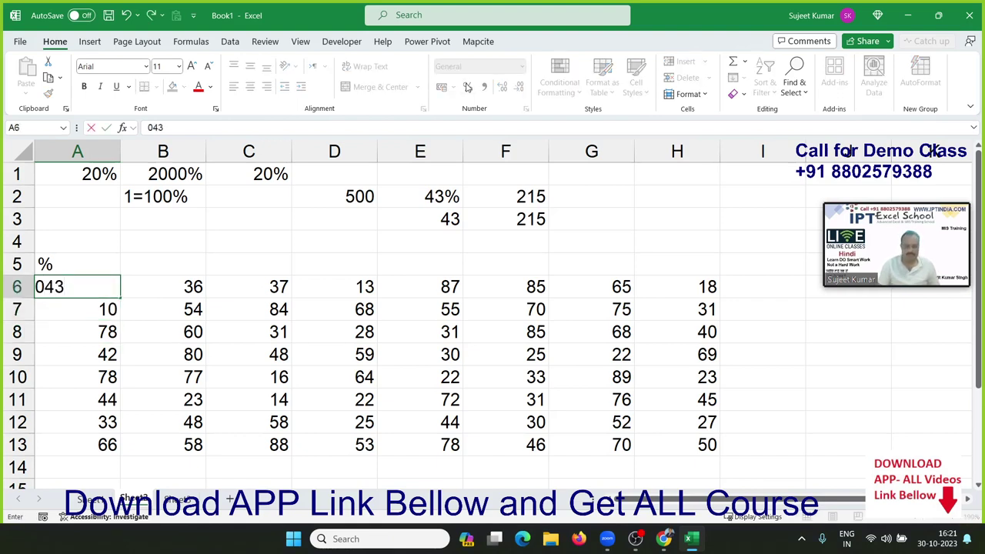
pyautogui.press('BackSpace')
pyautogui.press('BackSpace')
pyautogui.write('.43')
pyautogui.press('Return')
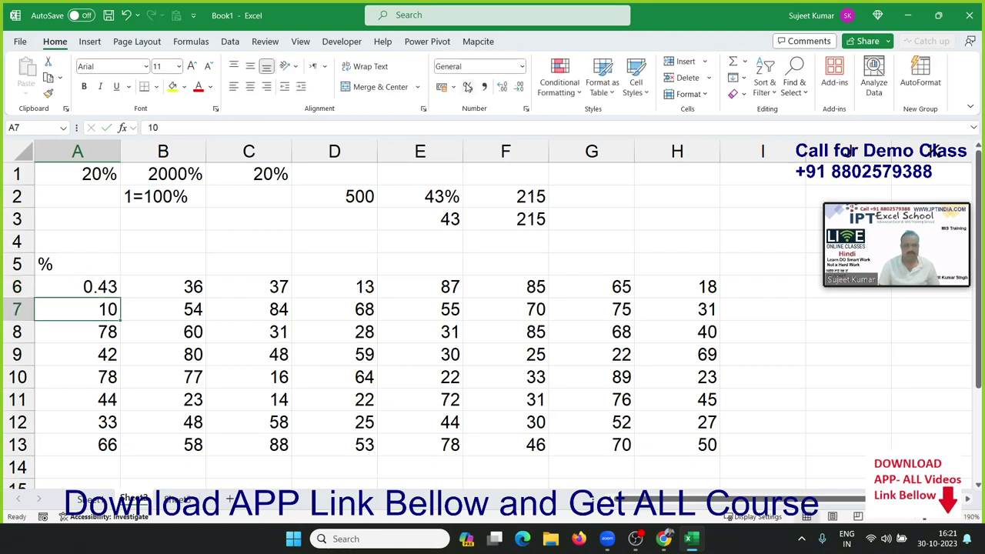
pyautogui.write('0.1')
pyautogui.press('Return')
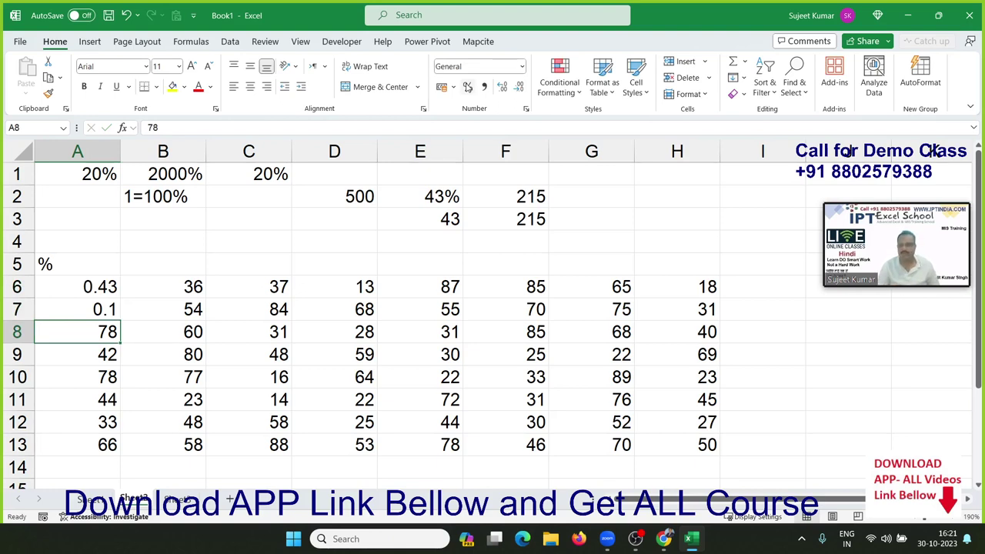
pyautogui.hotkey('ctrl', 'z')
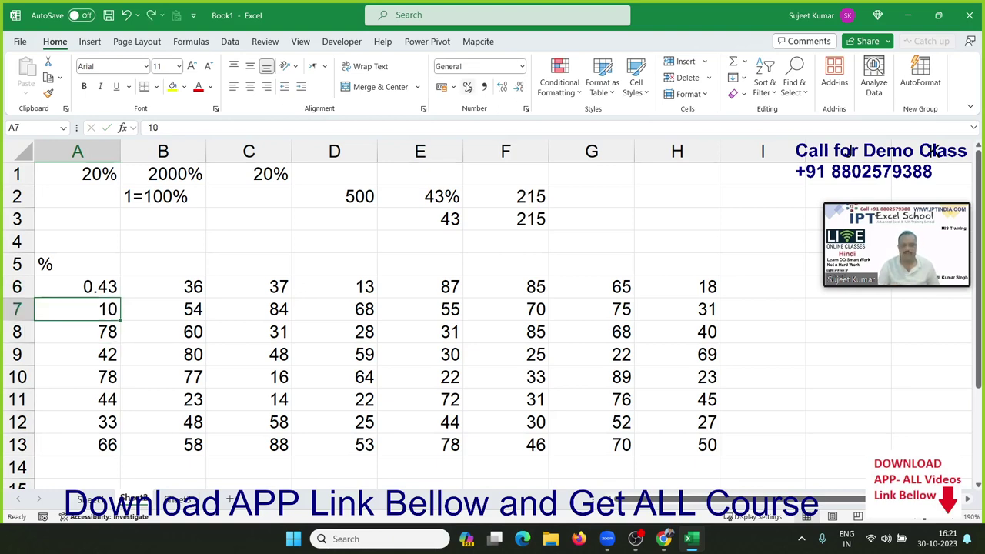
pyautogui.hotkey('ctrl', 'z')
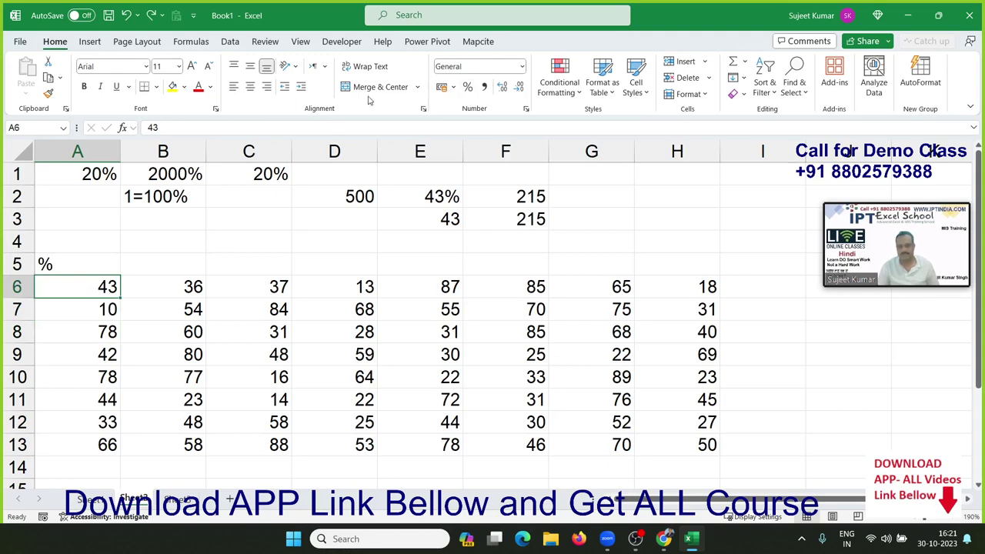
# Step: Enter 100 in H1 on the number-grid sheet and copy it
pyautogui.click(97, 505)
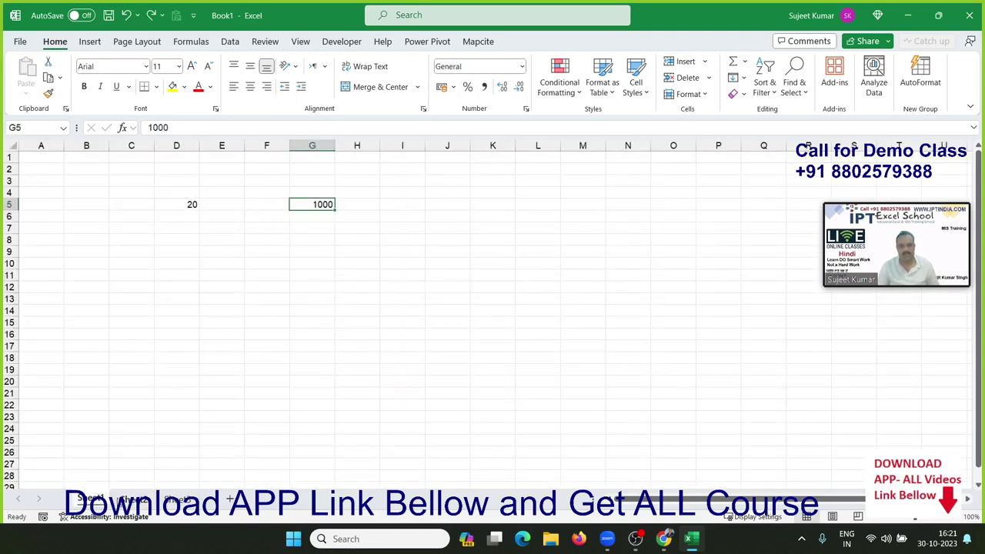
pyautogui.click(143, 502)
pyautogui.click(649, 176)
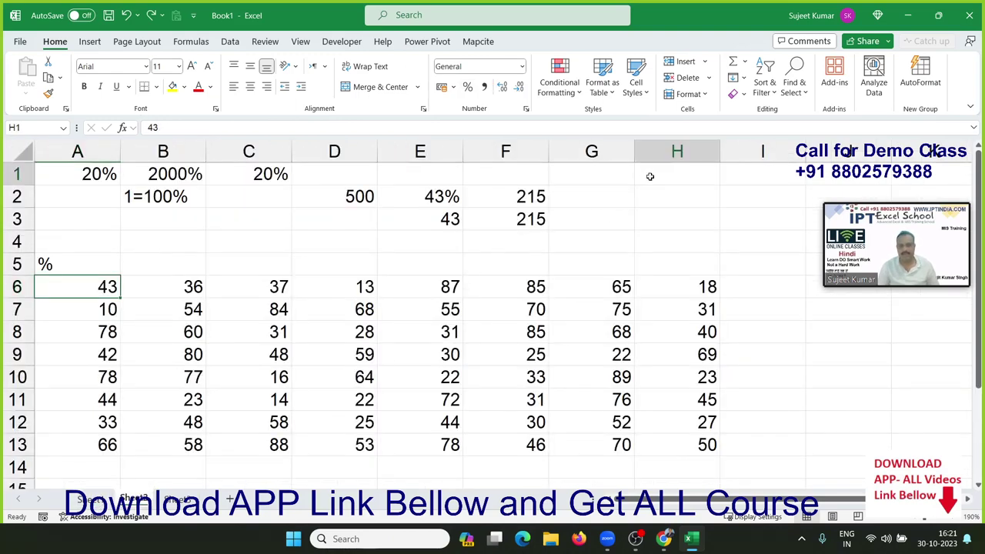
pyautogui.write('100')
pyautogui.press('Return')
pyautogui.press('Up')
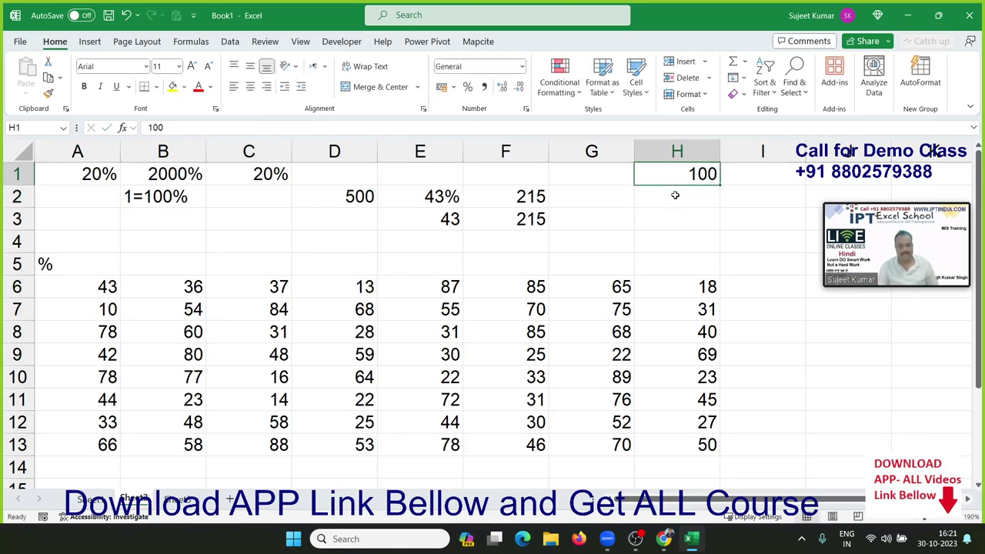
pyautogui.hotkey('ctrl', 'c')
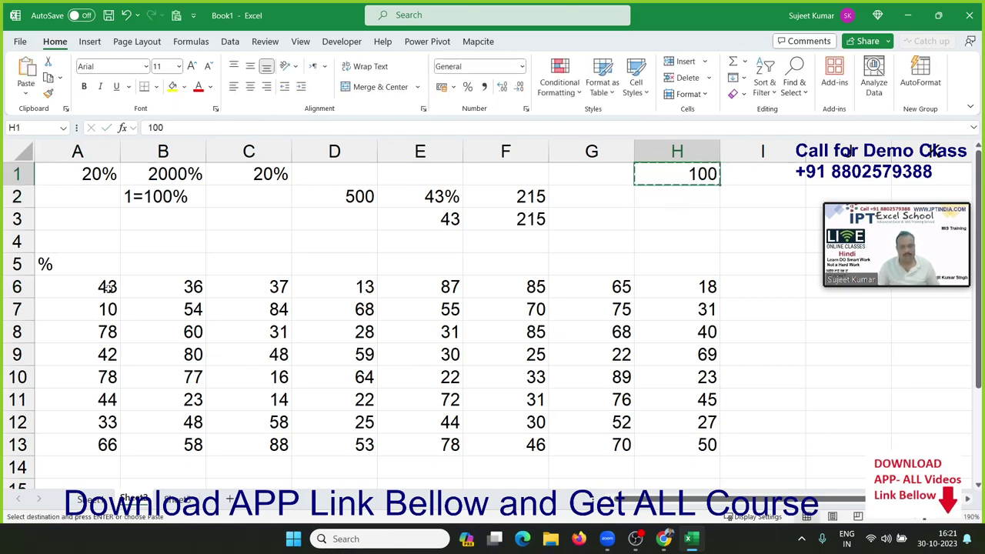
# Step: Paste Special the copied 100 onto A6:H13 with Divide, so 43 becomes 0.43
pyautogui.moveTo(106, 287); pyautogui.dragTo(692, 447)
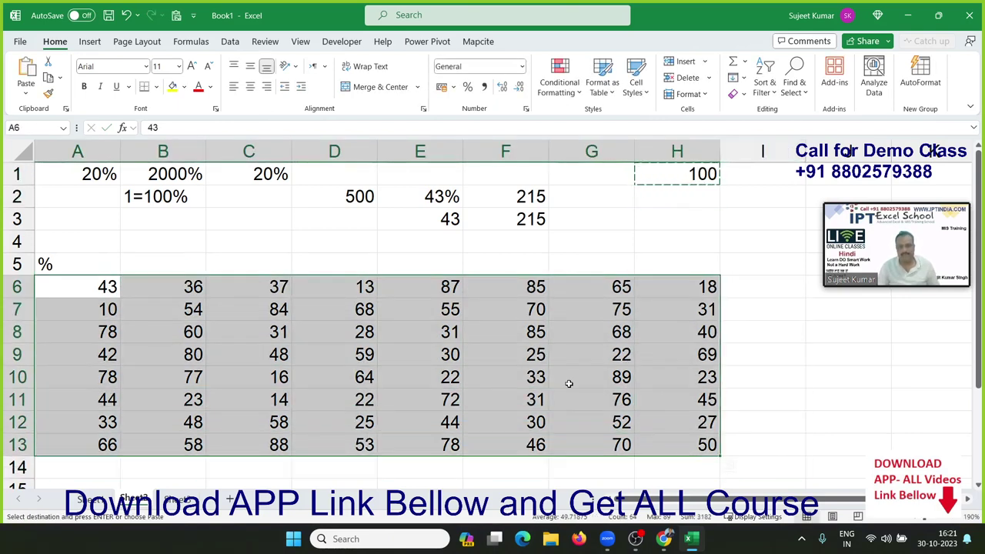
pyautogui.rightClick(567, 380)
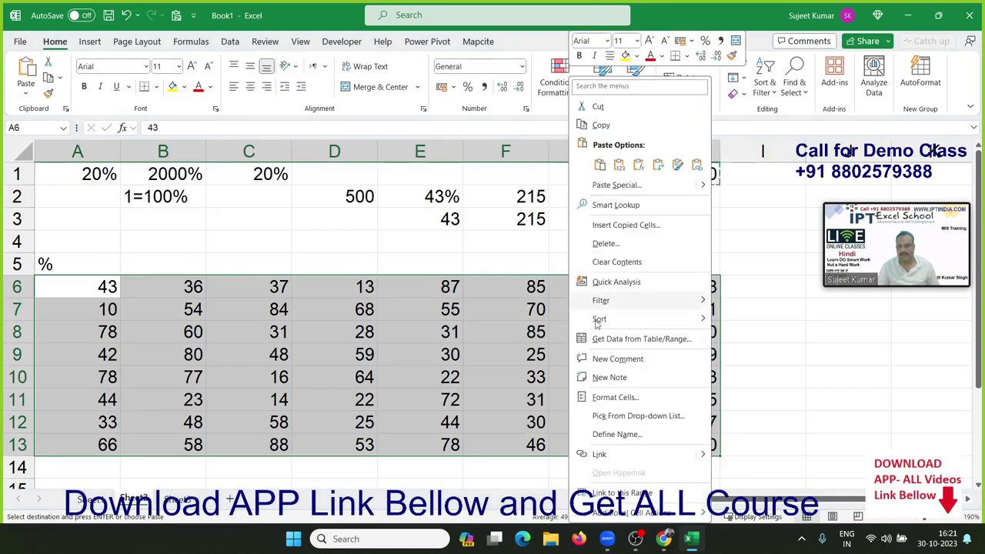
pyautogui.click(617, 186)
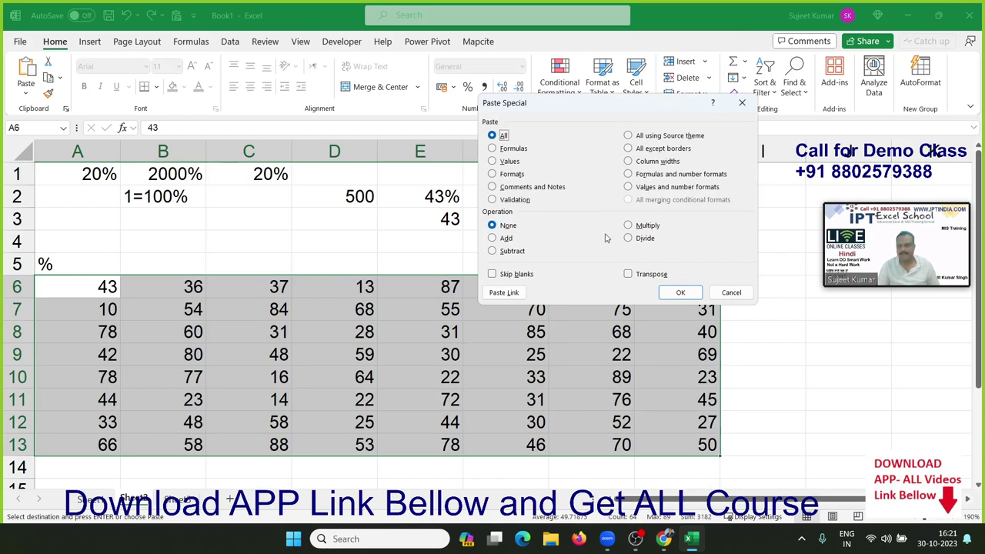
pyautogui.click(627, 238)
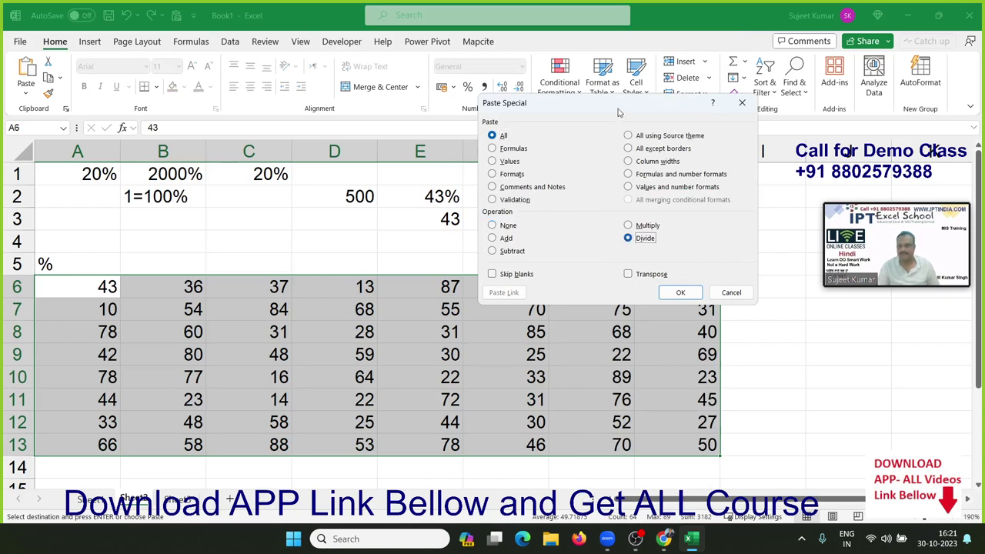
pyautogui.moveTo(618, 111)
pyautogui.mouseDown()
pyautogui.moveTo(422, 119)
pyautogui.moveTo(431, 114)
pyautogui.mouseUp()
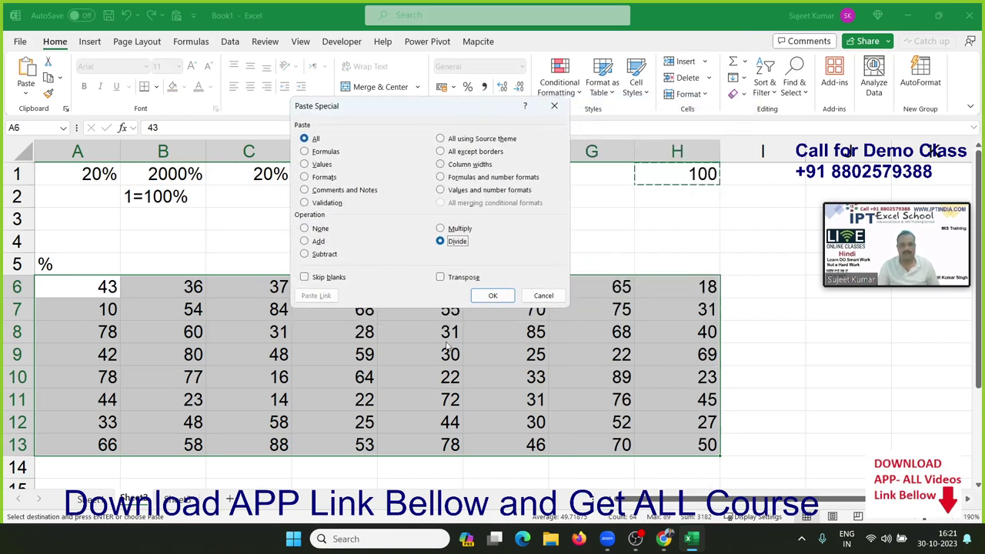
pyautogui.click(492, 295)
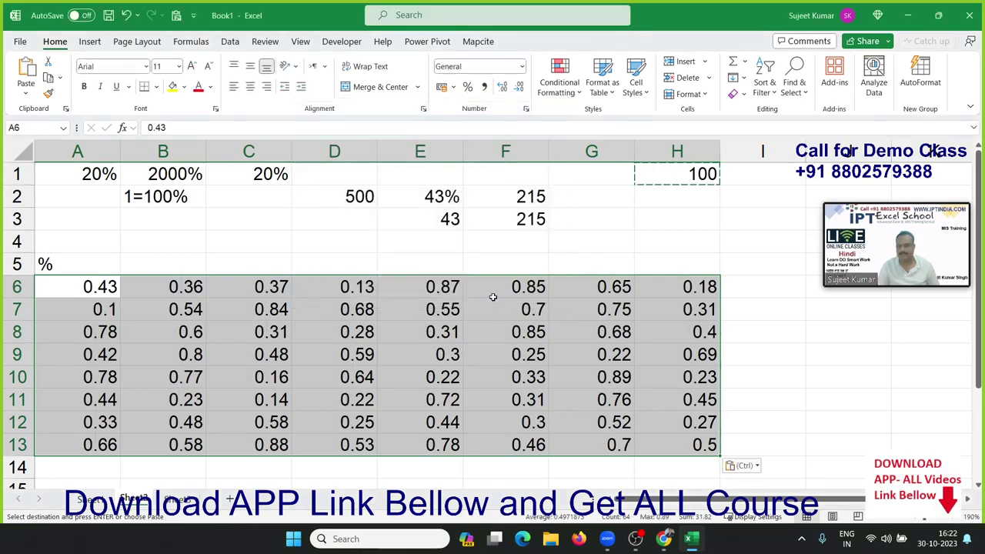
# Step: Apply Percent Style to A6:H13 so 0.43 shows as 43%, then go to Sheet1
pyautogui.click(467, 87)
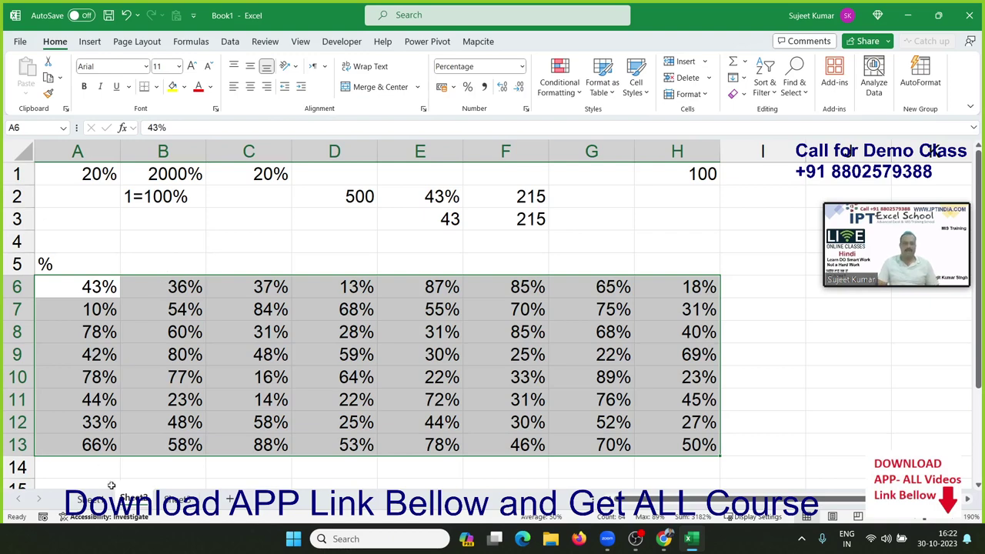
pyautogui.click(91, 499)
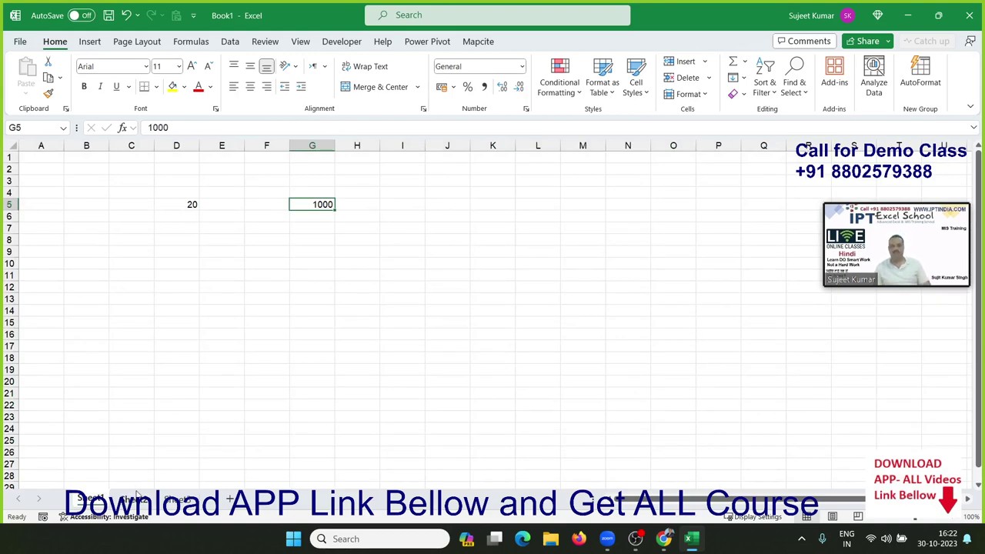
# Step: Return to Sheet2 and deselect the grid to view values like 43% and 10%
pyautogui.click(137, 497)
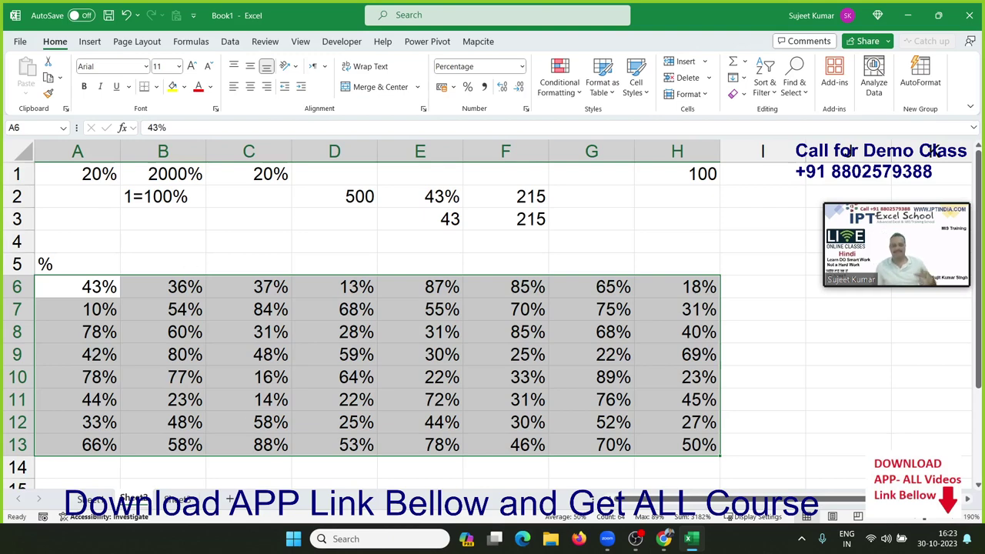
pyautogui.click(380, 336)
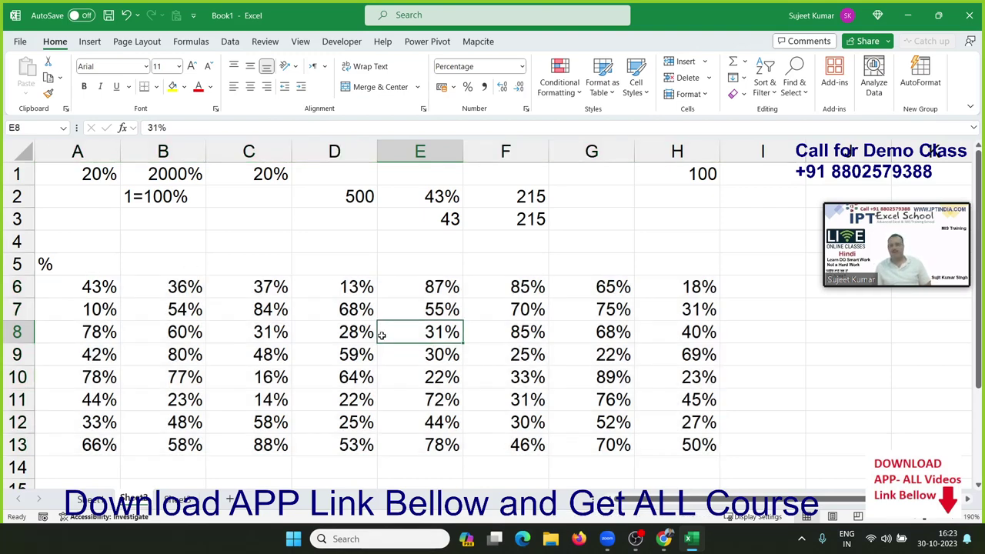
# Step: Browse Class_Rec (E:) and select the Data Analysis in Excel with Dashboard-7 PDF
pyautogui.click(550, 542)
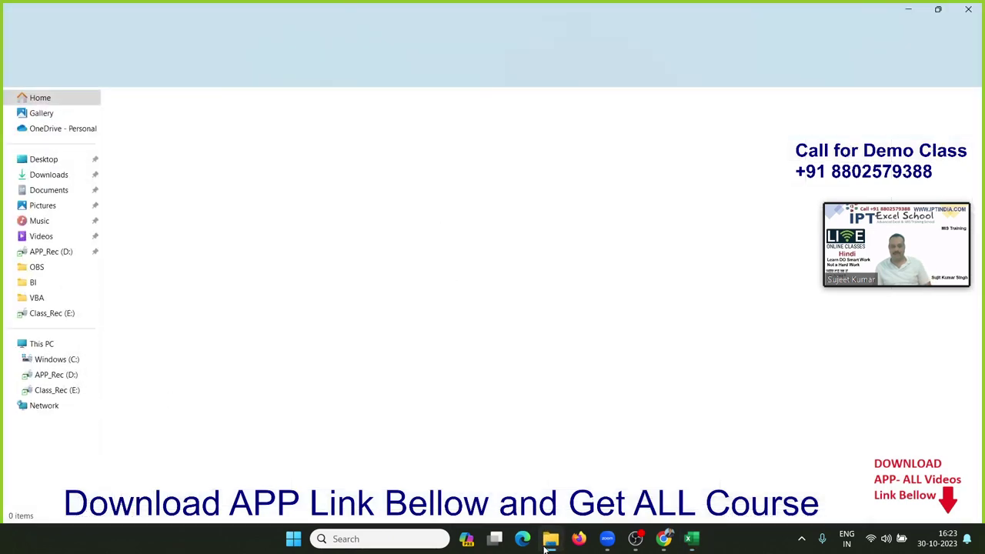
pyautogui.click(57, 390)
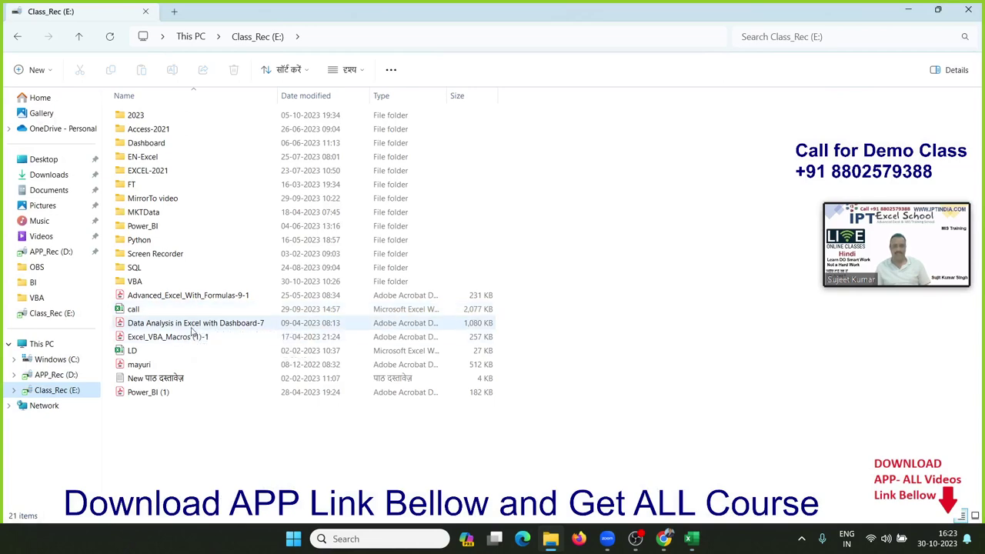
pyautogui.click(212, 330)
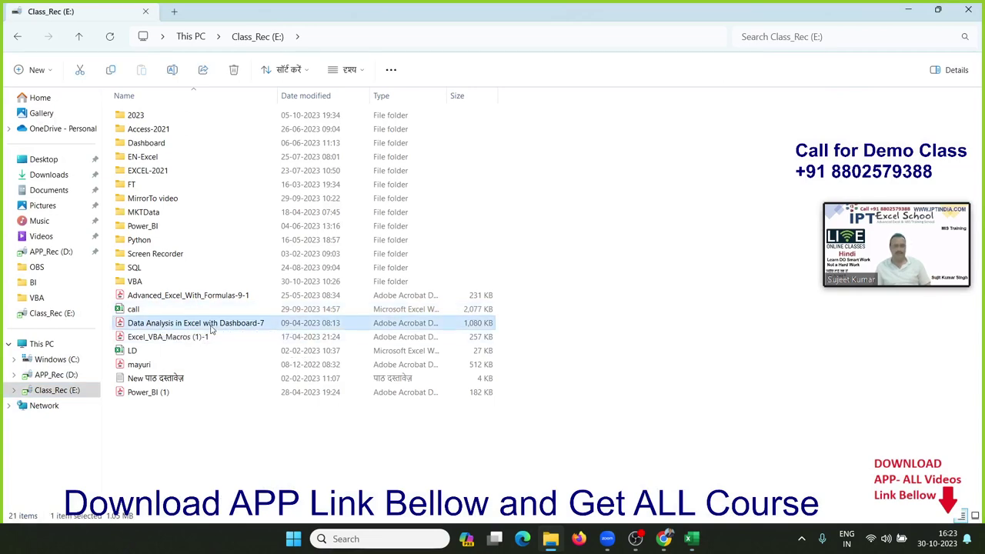
# Step: Open the Data Analysis PDF maximized in Acrobat and review the feature, Data Fill and Pivot Table topics
pyautogui.doubleClick(212, 326)
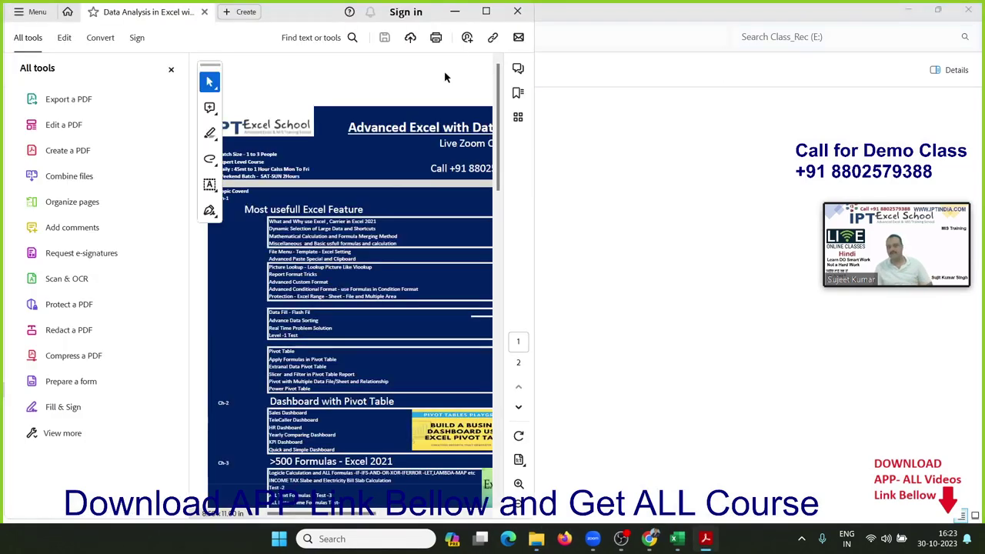
pyautogui.click(486, 12)
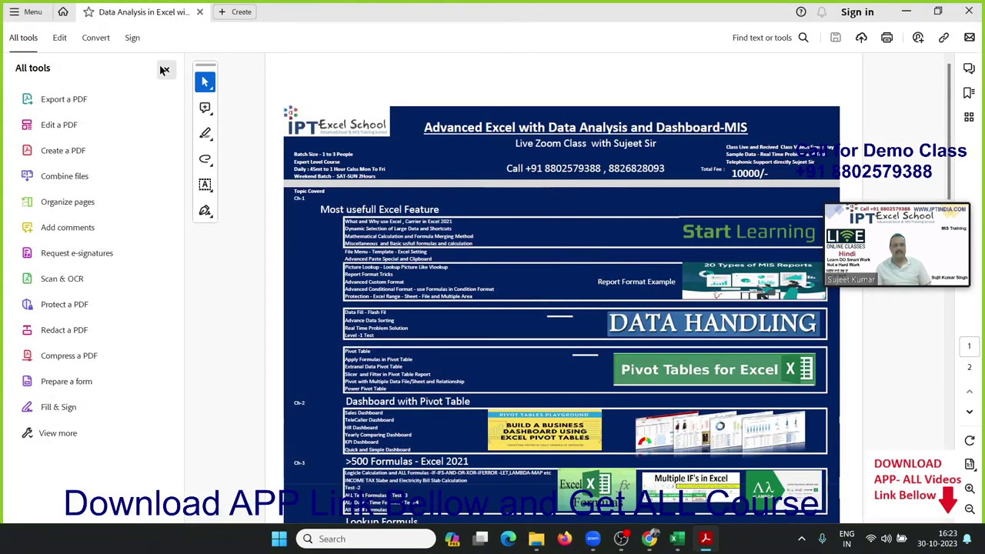
pyautogui.click(166, 72)
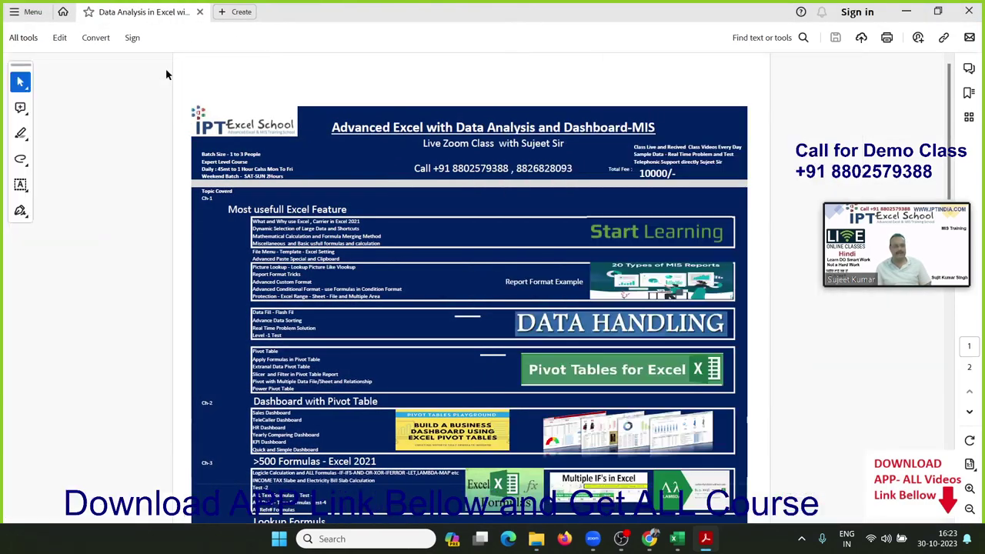
pyautogui.scroll(3, 261, 282)
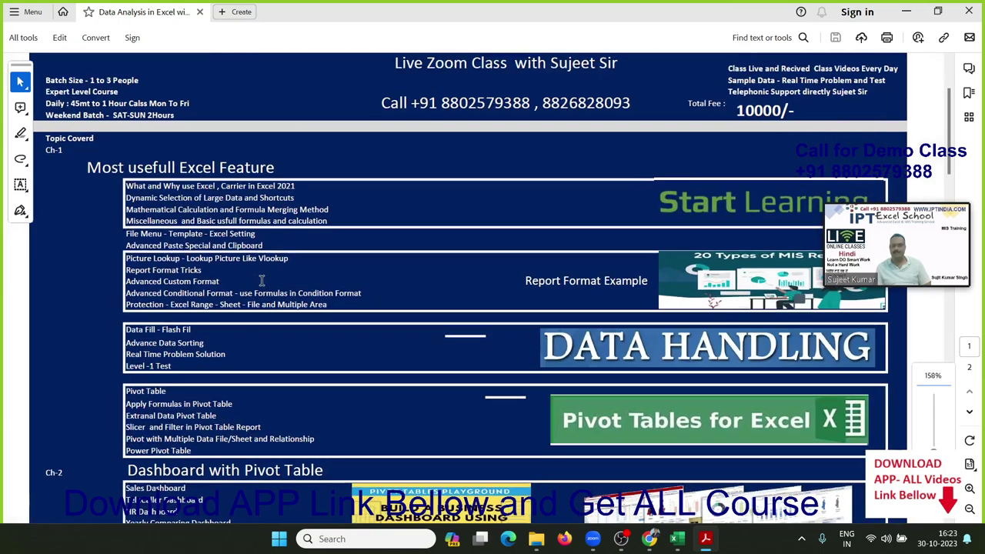
pyautogui.click(137, 168)
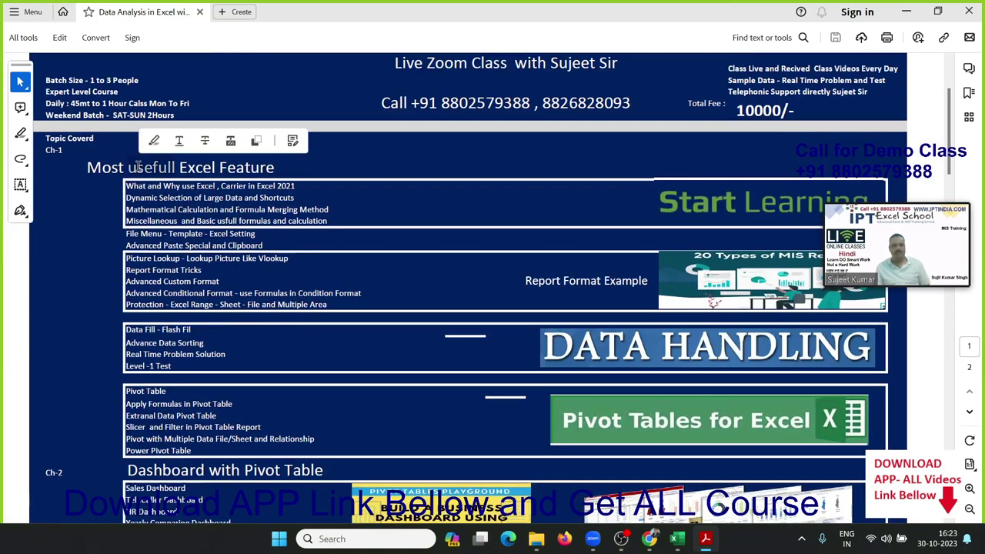
pyautogui.click(187, 328)
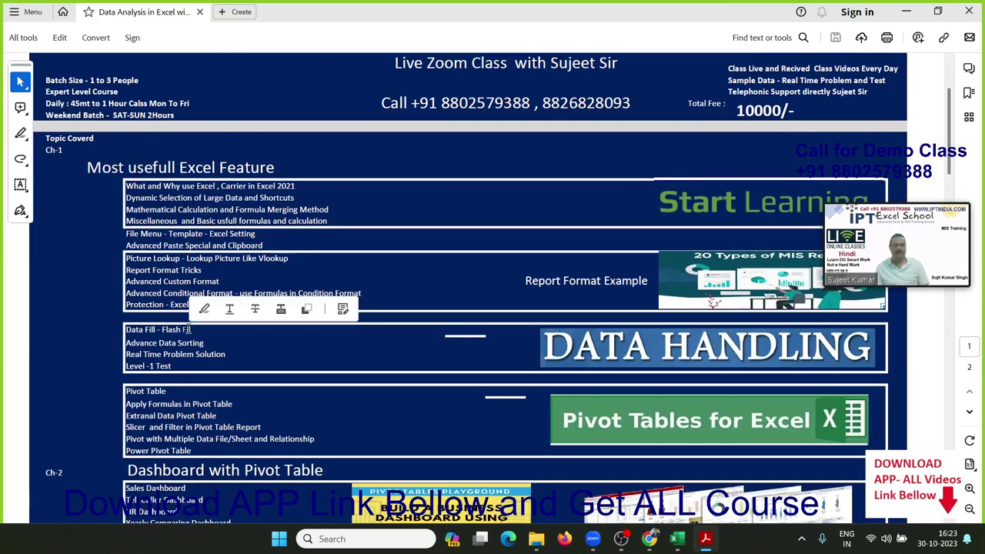
pyautogui.click(185, 391)
# Step: Scroll on through the formulas chapter and the Report Automation projects
pyautogui.scroll(-1, 181, 400)
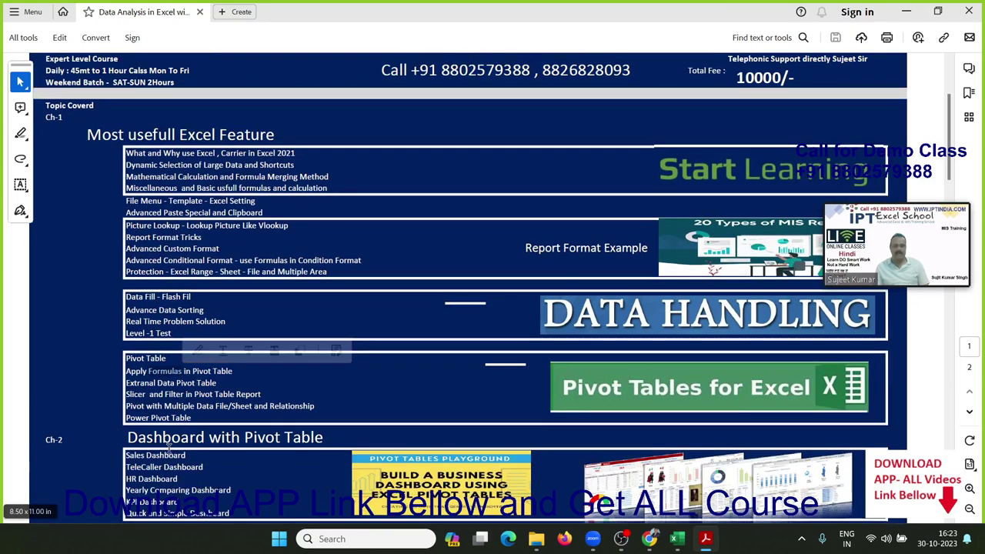
pyautogui.scroll(-5, 171, 431)
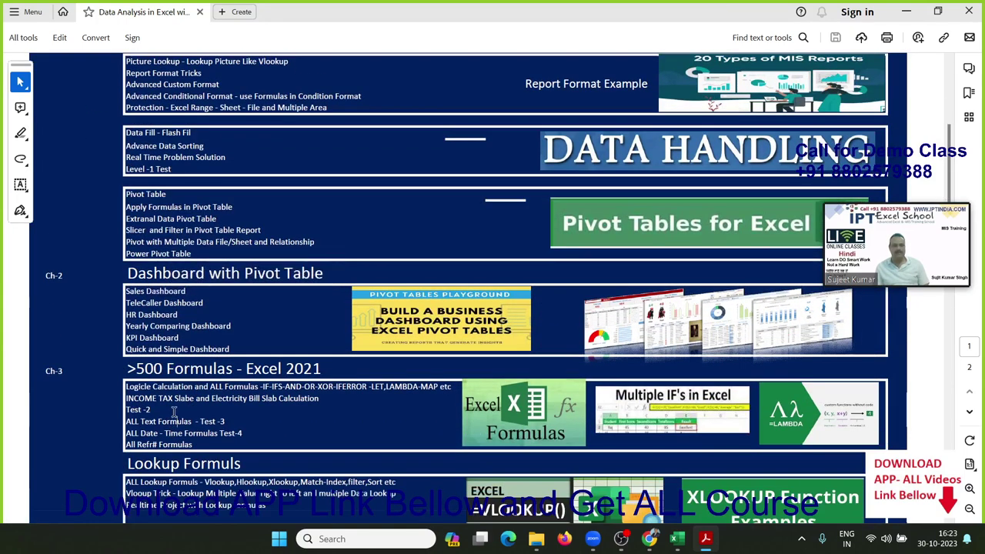
pyautogui.click(174, 413)
pyautogui.scroll(-2, 173, 413)
pyautogui.scroll(-2, 175, 412)
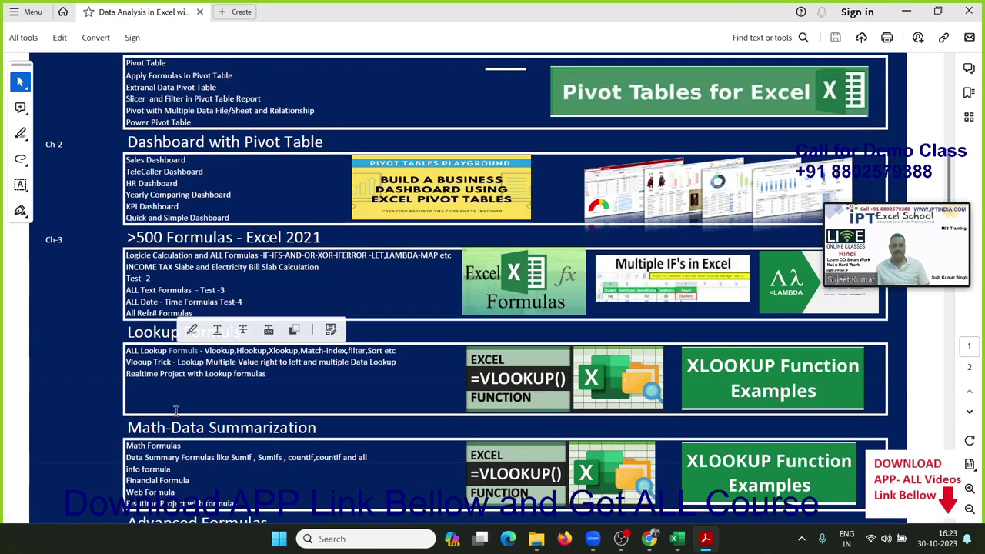
pyautogui.scroll(-3, 171, 453)
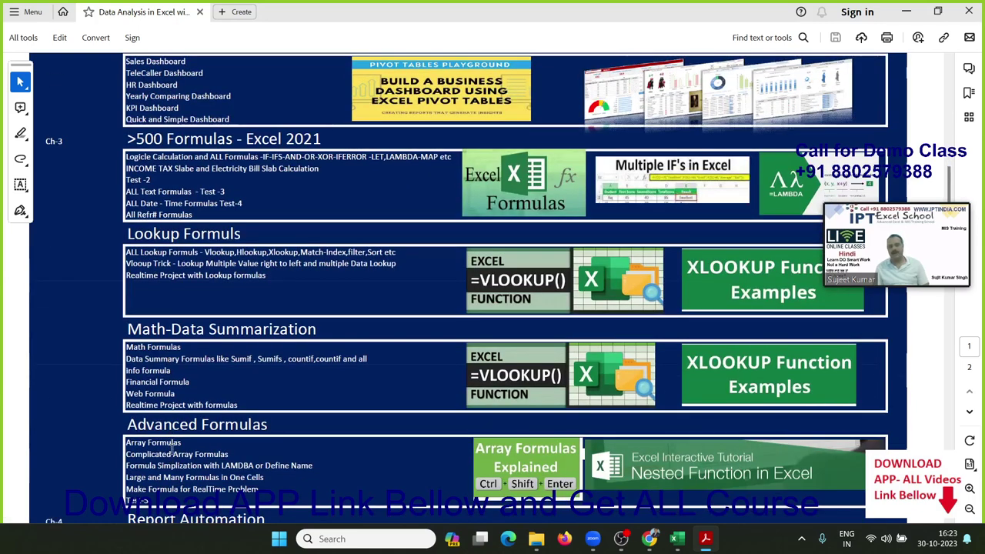
pyautogui.scroll(-4, 172, 452)
pyautogui.click(177, 435)
pyautogui.scroll(-2, 174, 433)
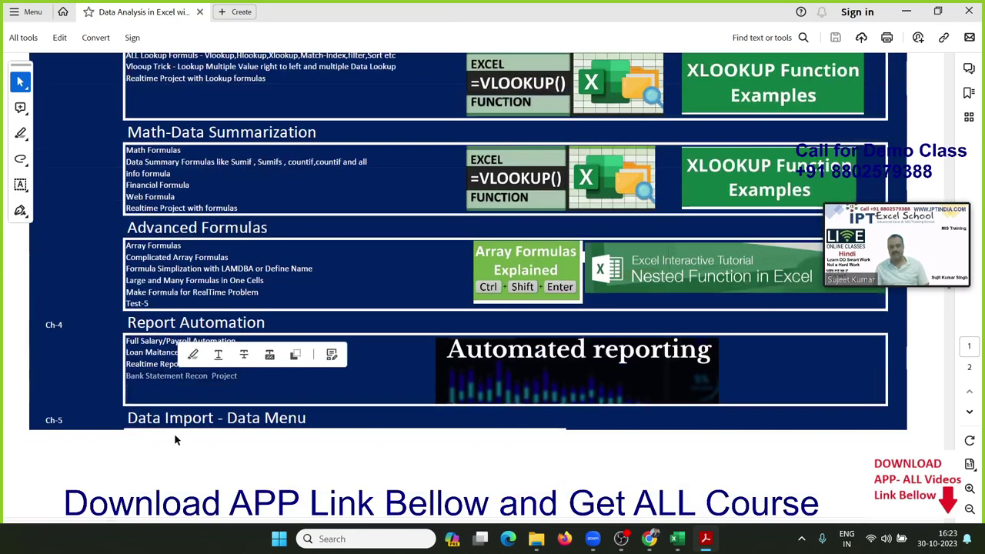
pyautogui.scroll(-1, 176, 435)
pyautogui.scroll(-3, 178, 439)
pyautogui.scroll(-2, 178, 439)
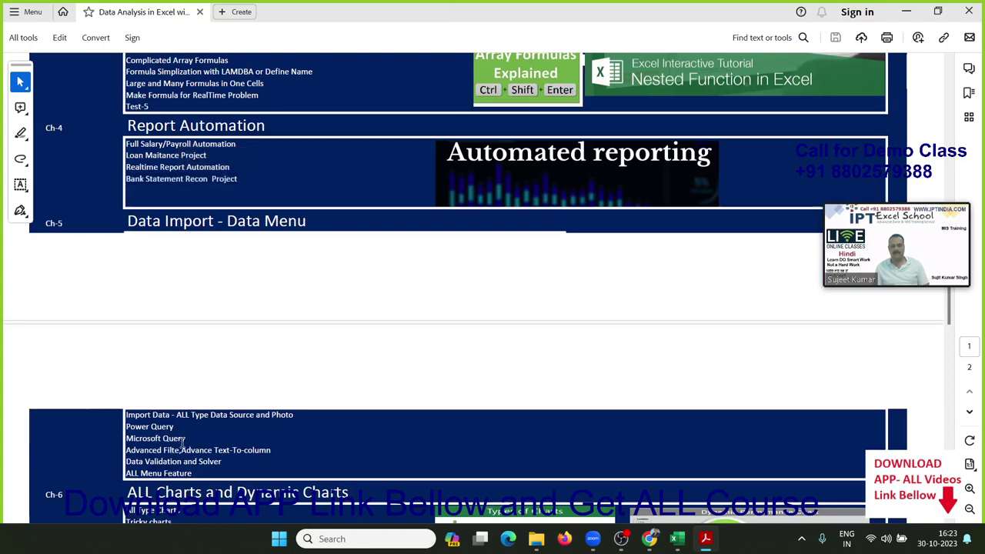
pyautogui.scroll(-2, 182, 436)
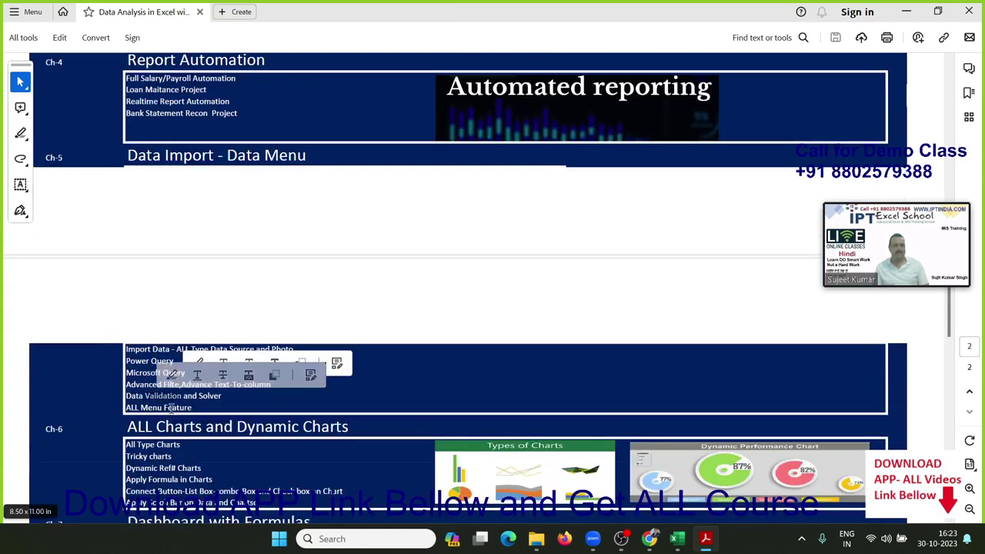
# Step: Review the ALL Menu Feature topic and nearby pages, then bring up the Start menu
pyautogui.click(169, 407)
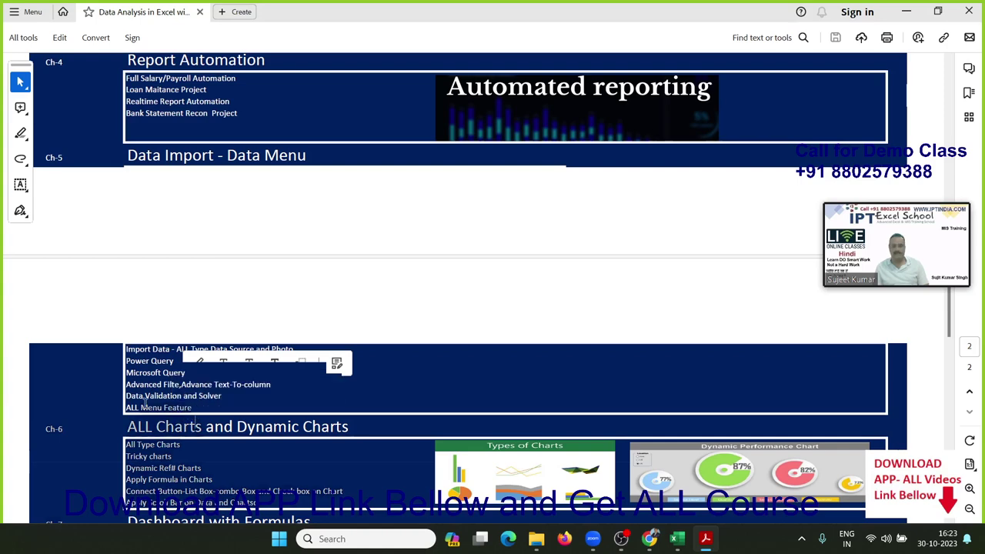
pyautogui.click(145, 406)
pyautogui.scroll(-1, 183, 431)
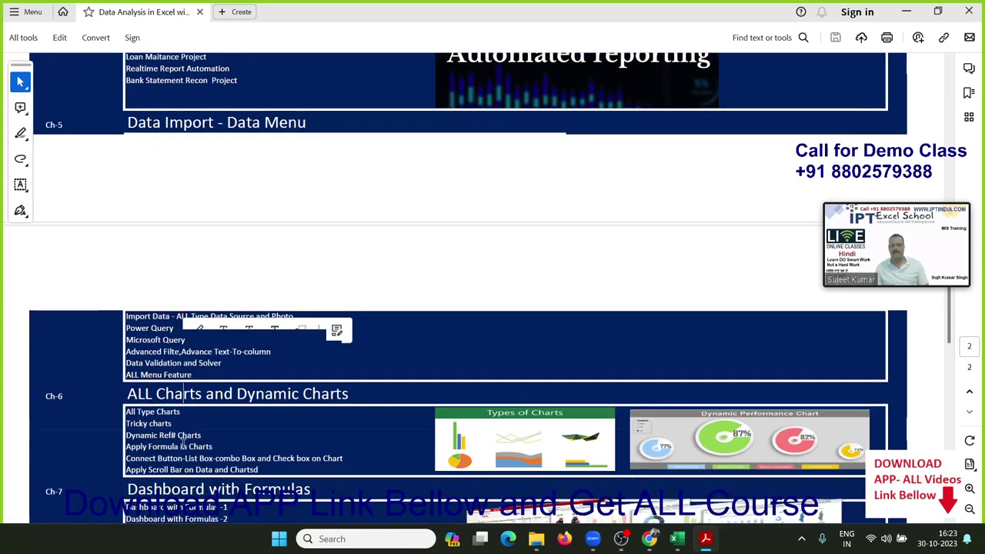
pyautogui.scroll(-2, 184, 442)
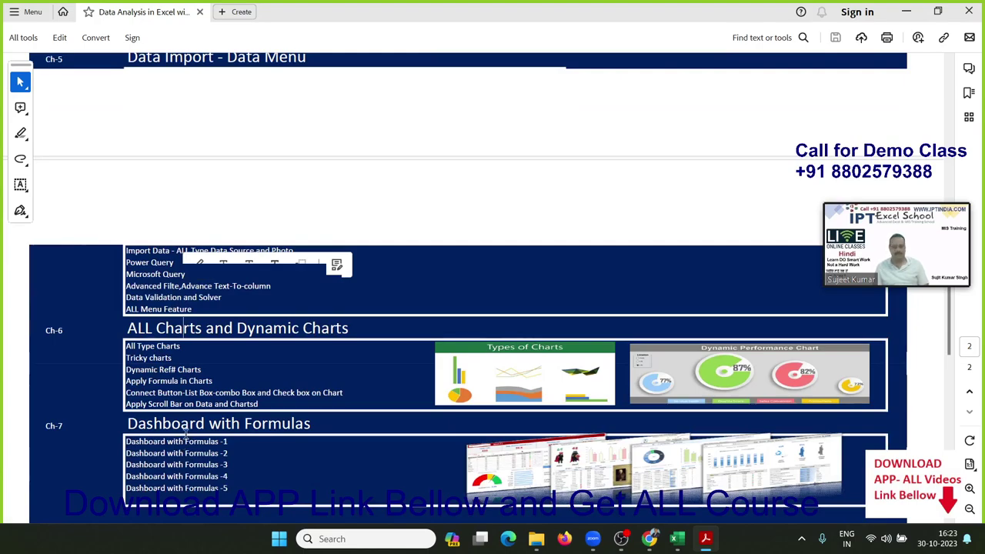
pyautogui.scroll(6, 184, 434)
pyautogui.scroll(8, 185, 435)
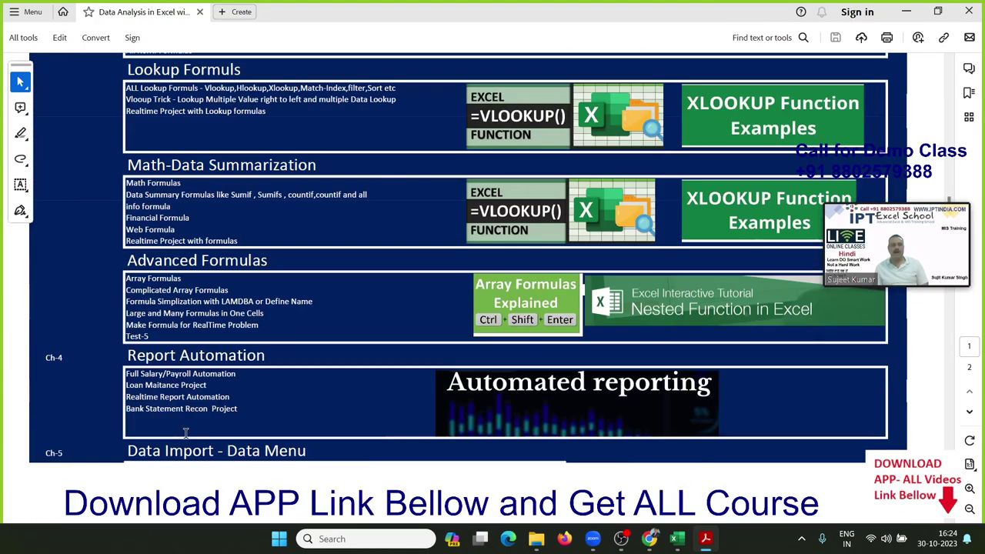
pyautogui.scroll(7, 185, 434)
pyautogui.scroll(3, 184, 433)
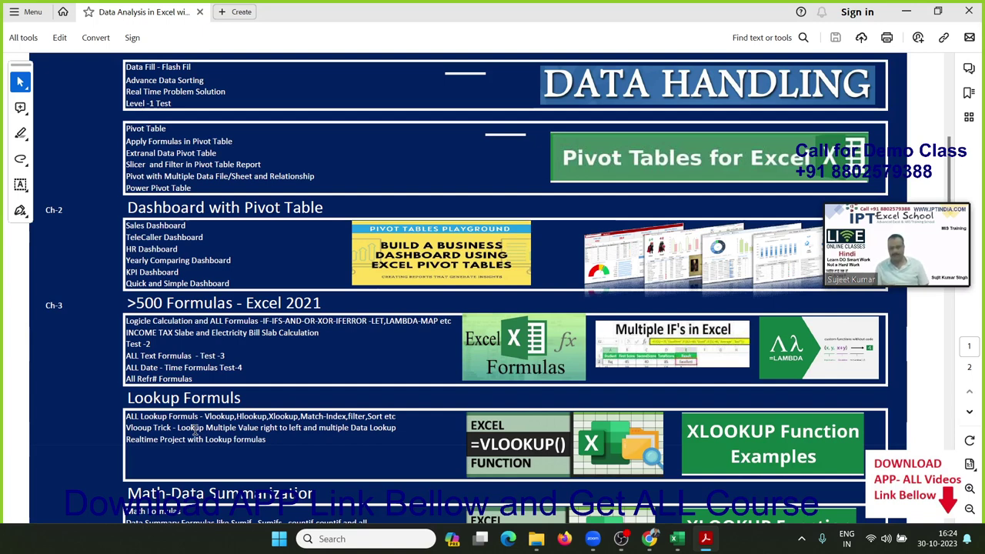
pyautogui.press('super')
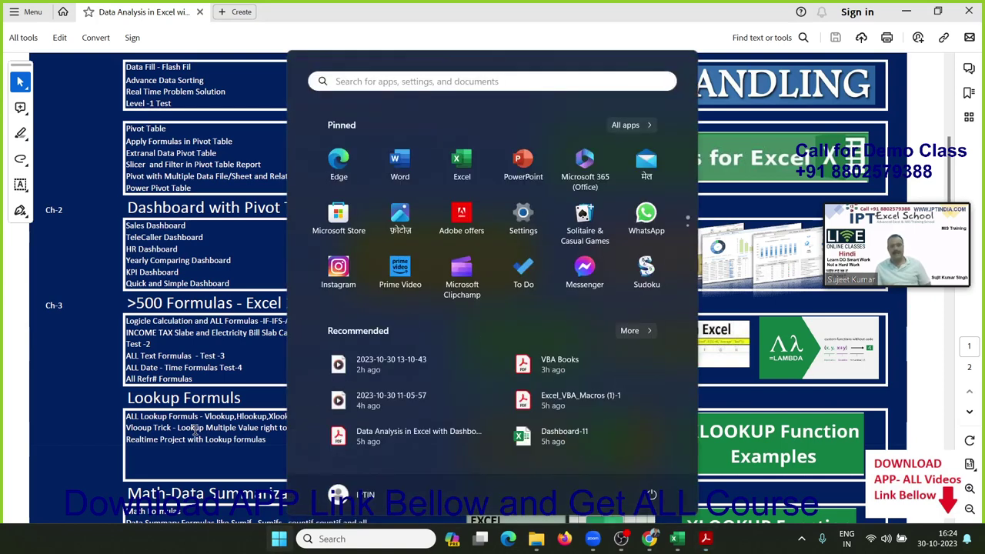
# Step: Start a blank Excel workbook, then view Dashboard.jpg from the Pictures\BI folder
pyautogui.click(455, 160)
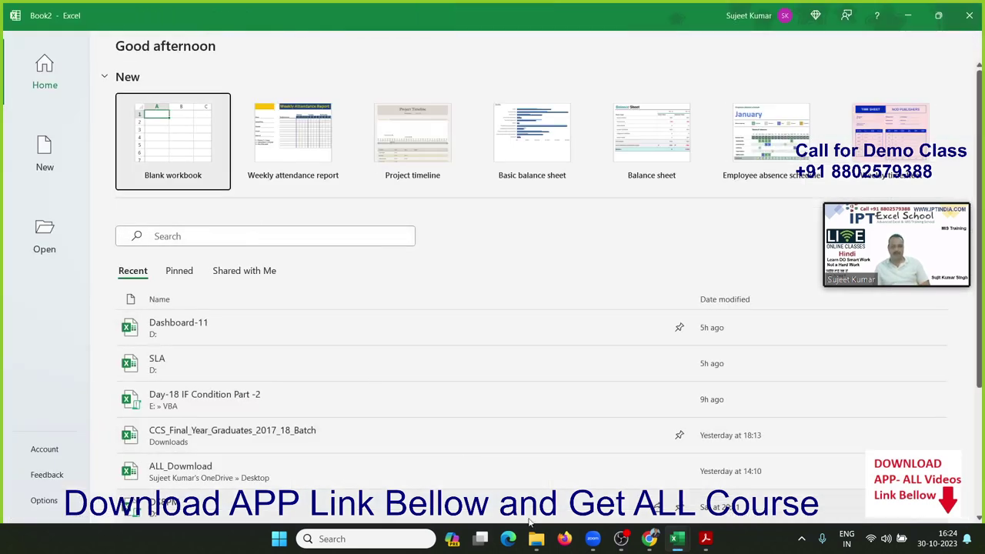
pyautogui.click(173, 141)
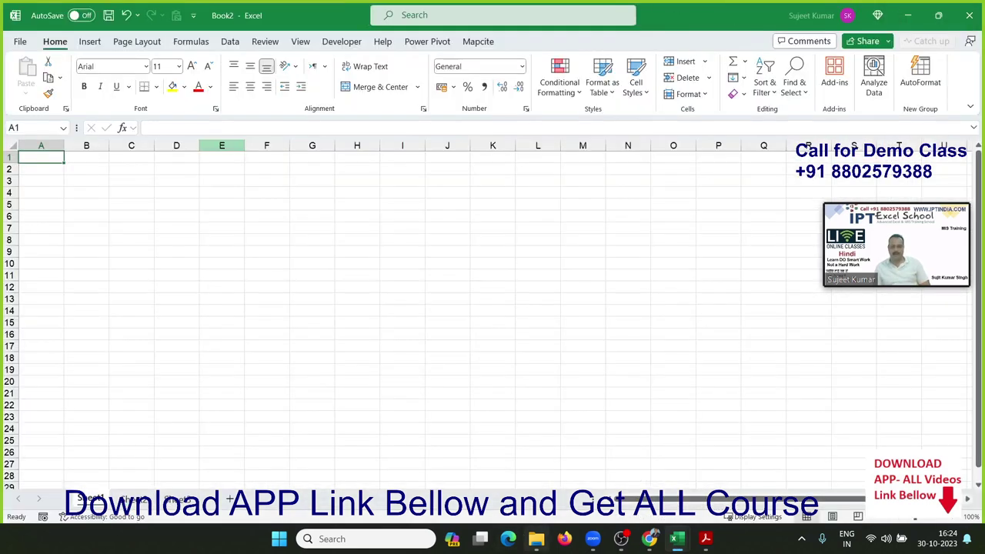
pyautogui.click(536, 538)
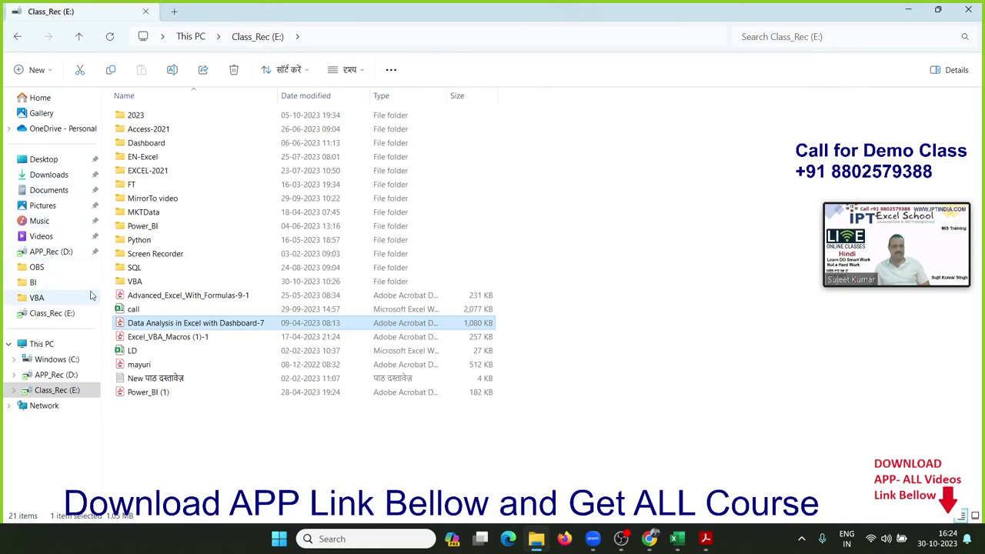
pyautogui.click(45, 205)
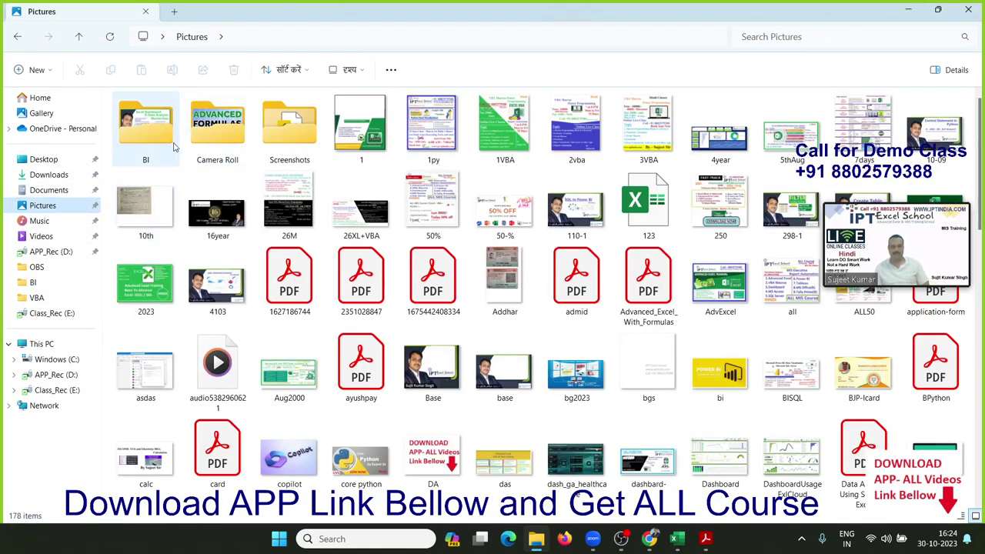
pyautogui.doubleClick(169, 146)
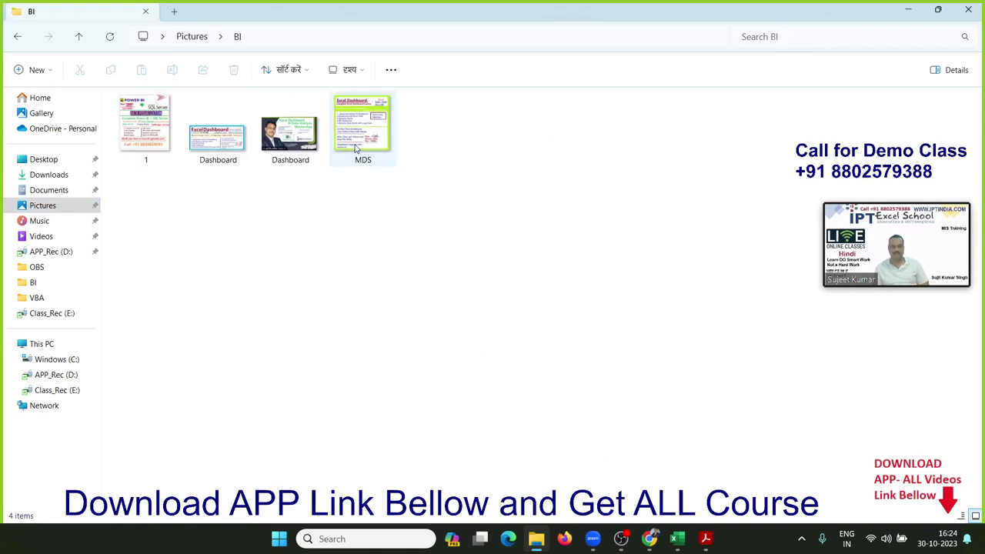
pyautogui.click(222, 146)
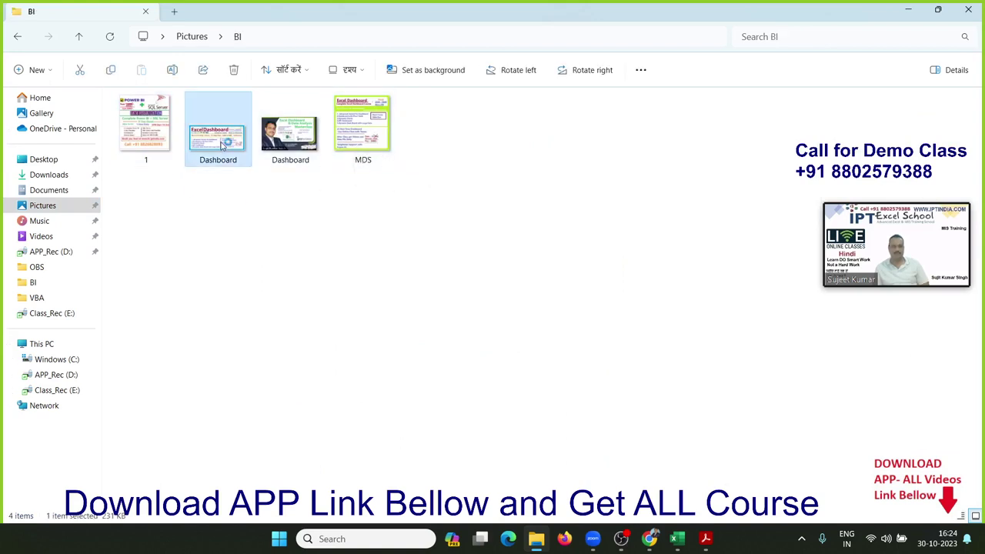
pyautogui.doubleClick(222, 146)
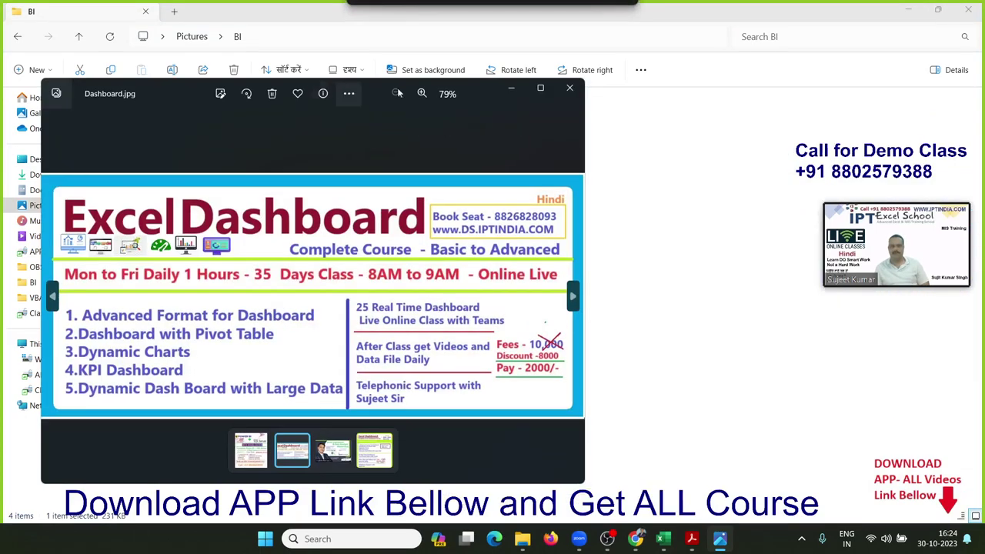
# Step: Maximize the Dashboard flyer in Photos at 110%, then return to Excel's Book1 percentage grid
pyautogui.click(540, 87)
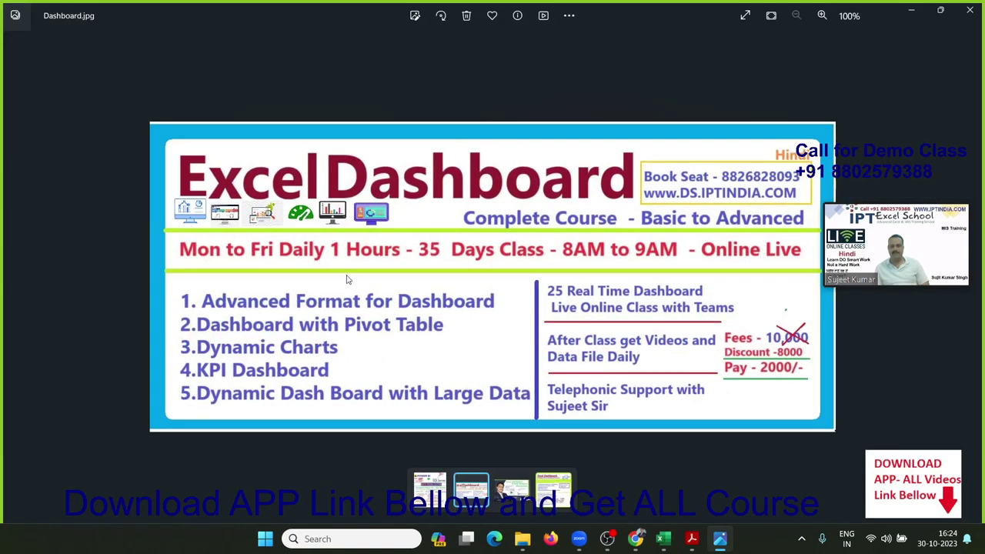
pyautogui.scroll(1, 346, 279)
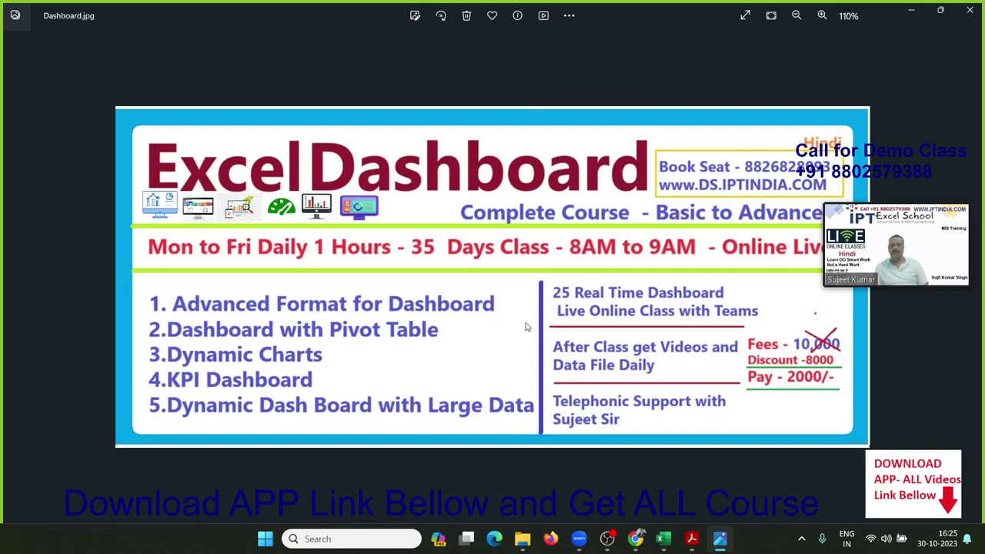
pyautogui.moveTo(663, 538)
pyautogui.click(607, 469)
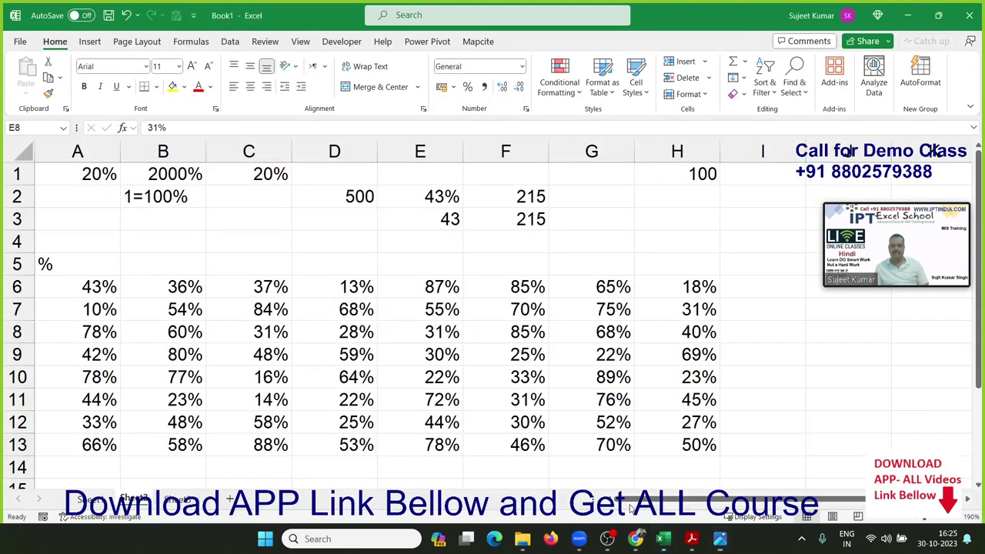
# Step: Open Dashboard-11 from Recent and zoom out to see its whole Dashboard sheet
pyautogui.click(20, 42)
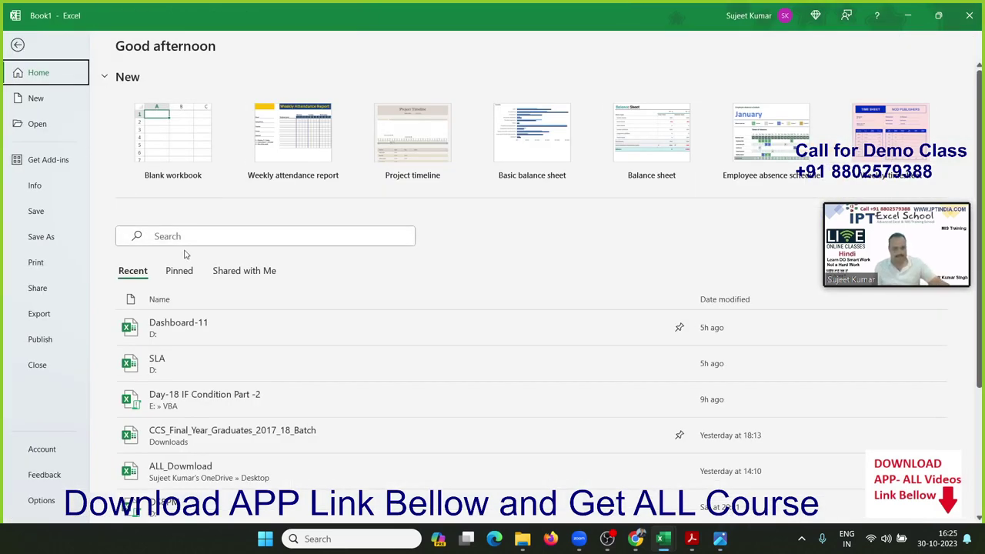
pyautogui.scroll(-2, 266, 385)
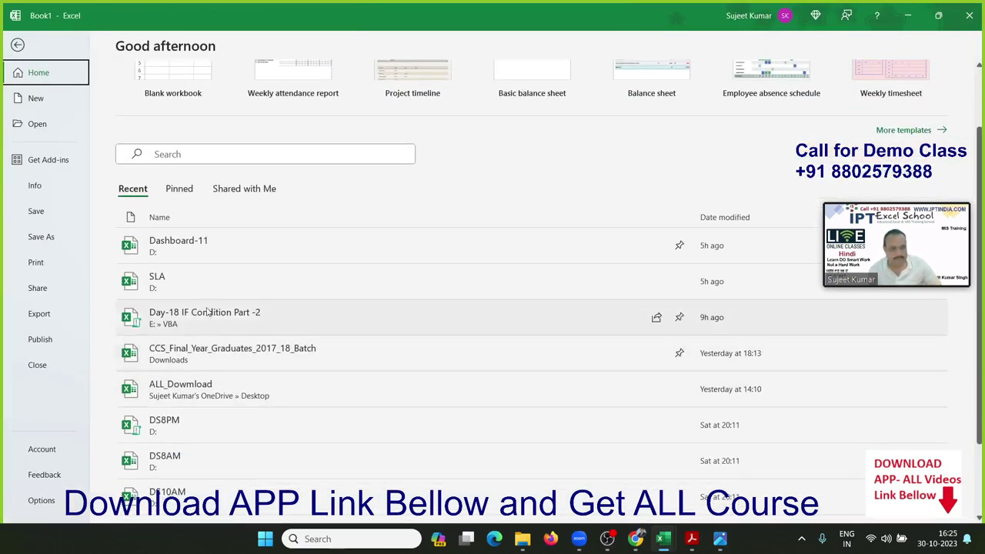
pyautogui.click(197, 252)
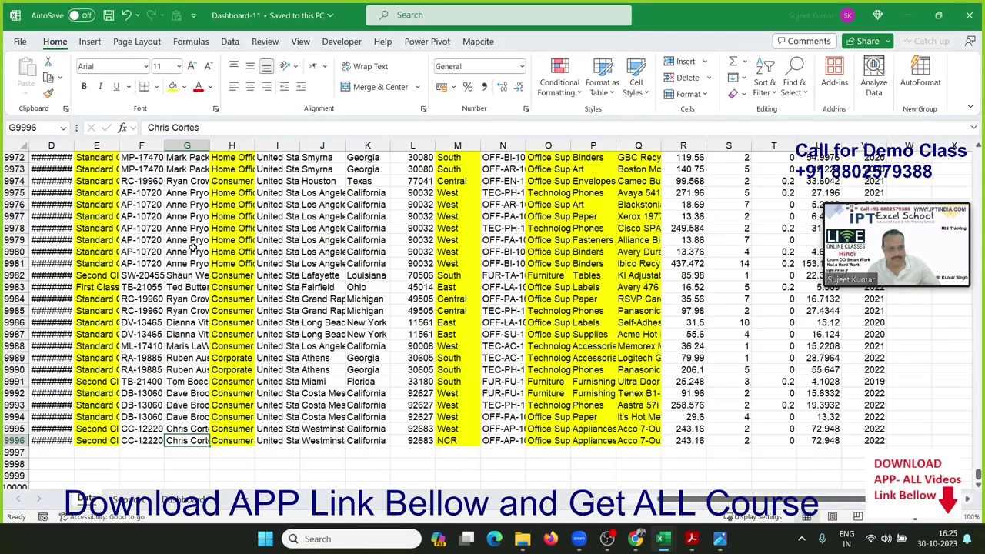
pyautogui.scroll(10, 160, 403)
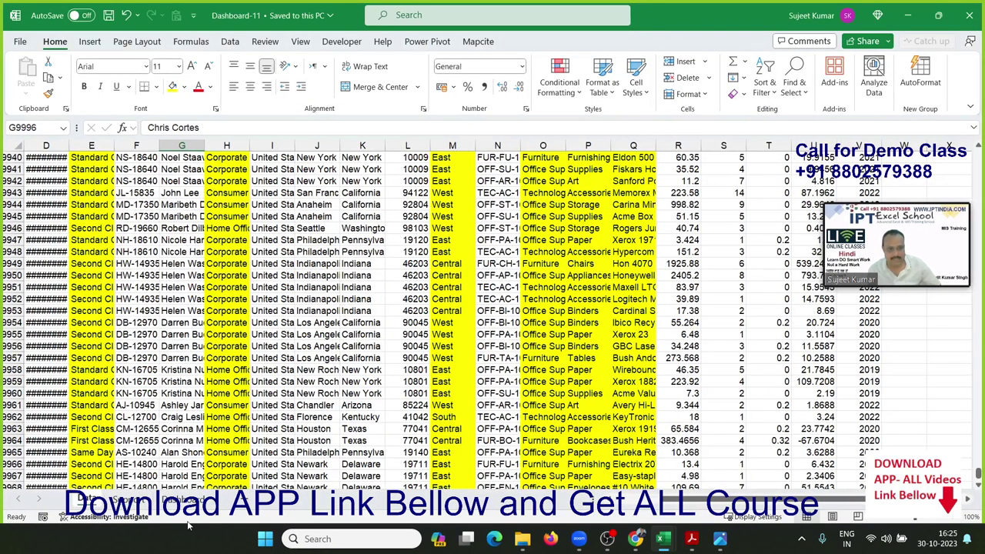
pyautogui.click(183, 498)
pyautogui.scroll(-6, 223, 485)
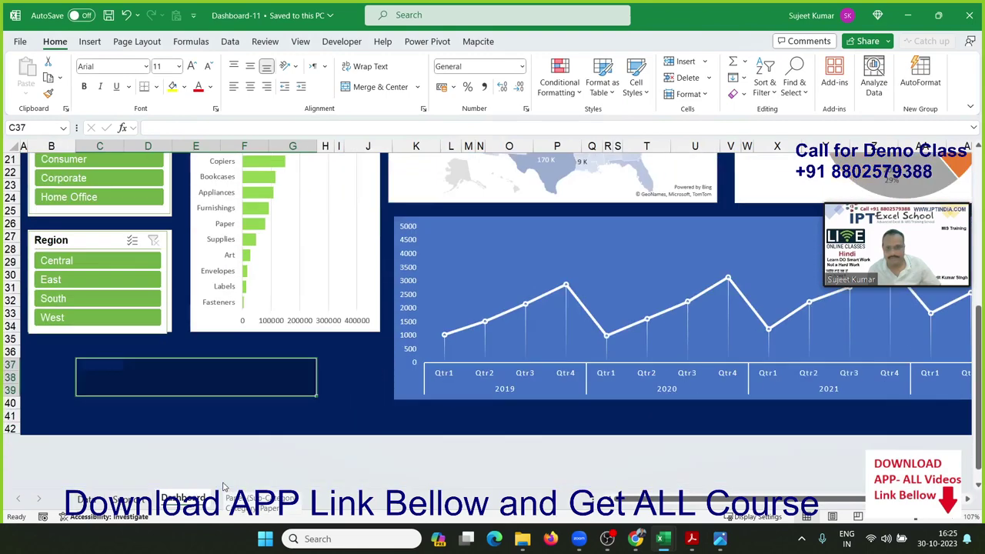
pyautogui.scroll(-2, 224, 484)
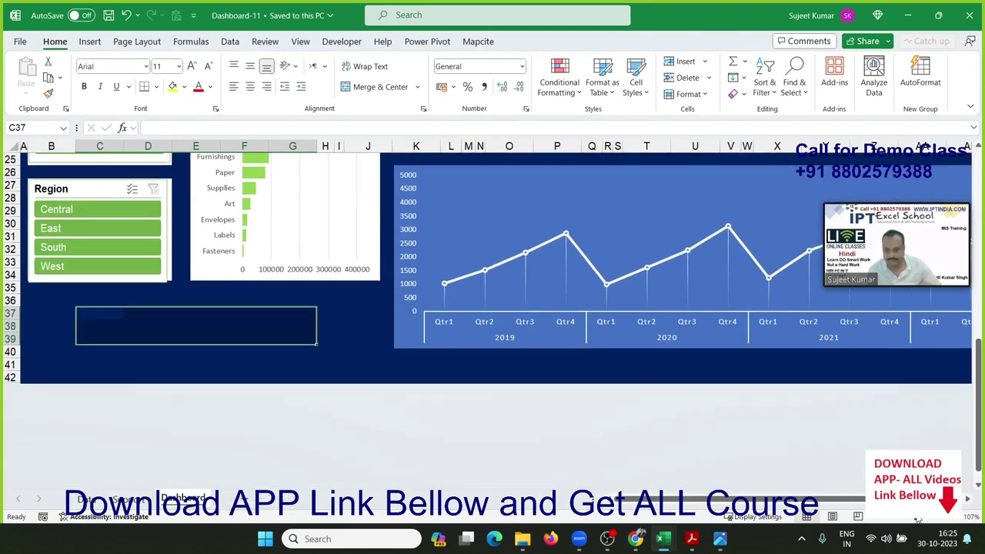
pyautogui.moveTo(914, 519); pyautogui.dragTo(908, 520)
pyautogui.scroll(3, 770, 496)
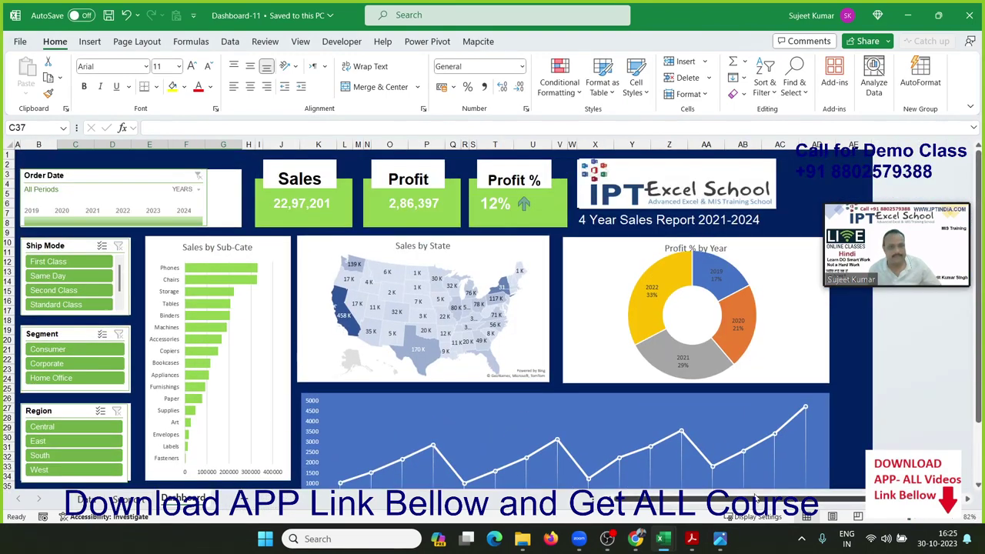
# Step: Open the Day - 23 Dashboard Pivot 03 Complete workbook from the Open list
pyautogui.click(9, 45)
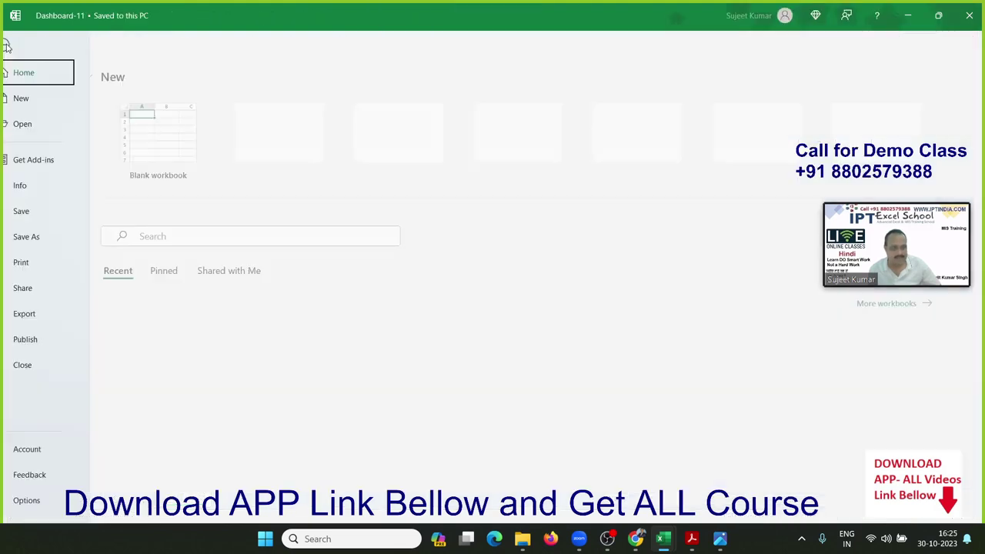
pyautogui.scroll(-2, 196, 423)
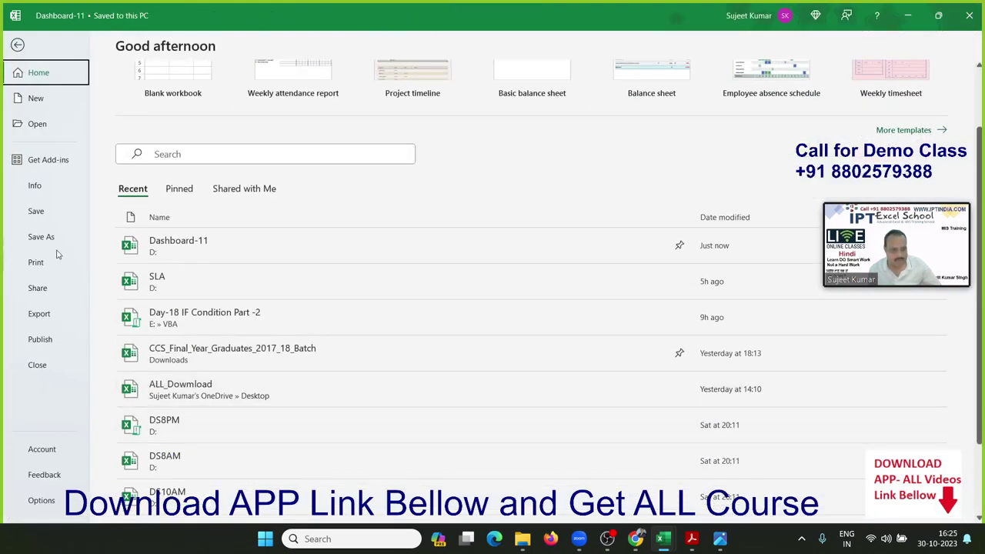
pyautogui.click(33, 132)
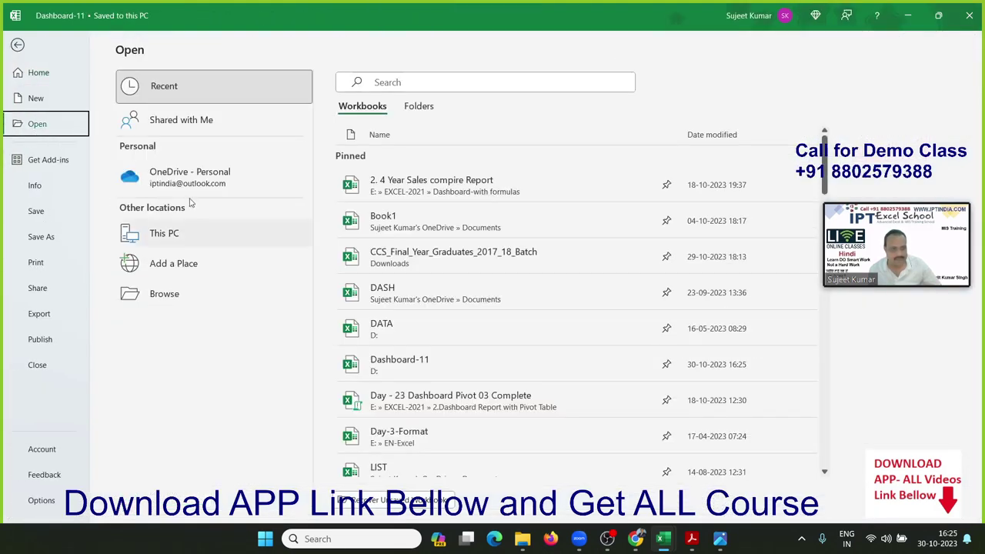
pyautogui.scroll(-2, 436, 461)
pyautogui.scroll(-2, 436, 465)
pyautogui.scroll(4, 436, 462)
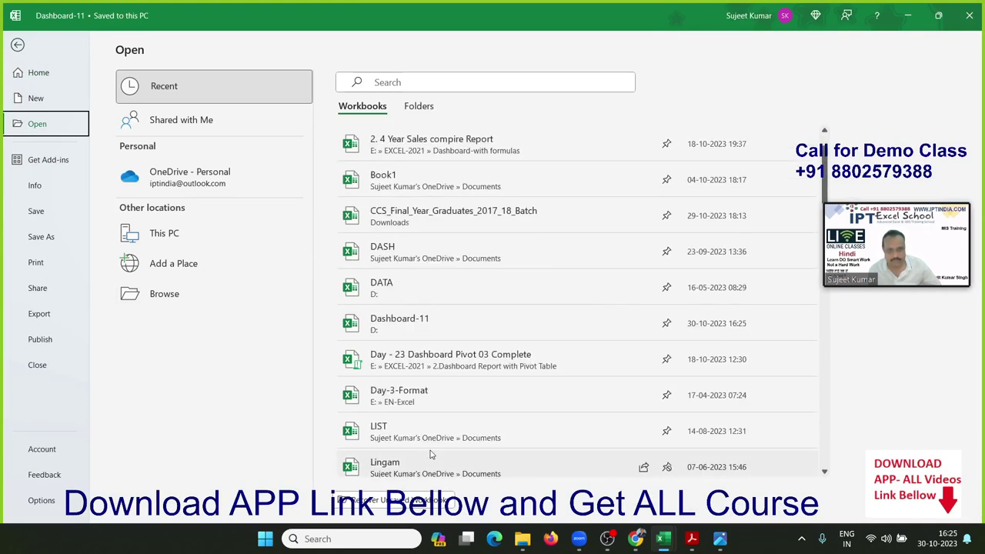
pyautogui.scroll(1, 431, 431)
pyautogui.scroll(-1, 449, 421)
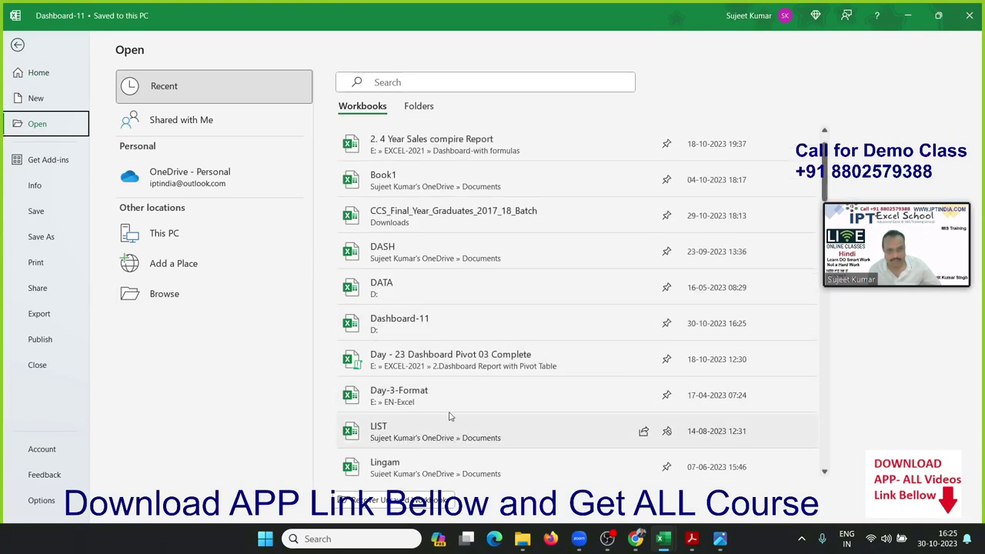
pyautogui.click(449, 373)
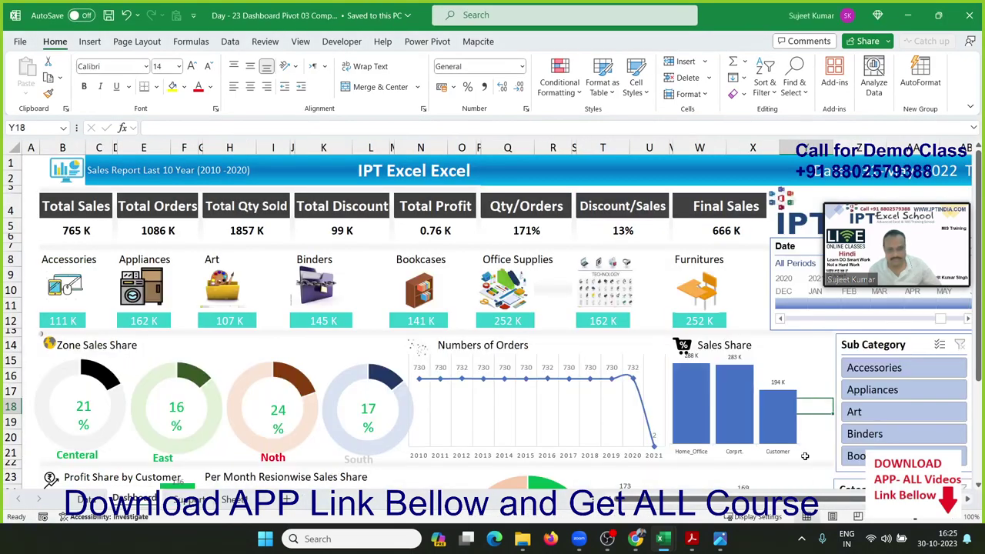
# Step: Reset the sales dashboard zoom to about 95%, then open and scroll through DS8PM
pyautogui.click(895, 523)
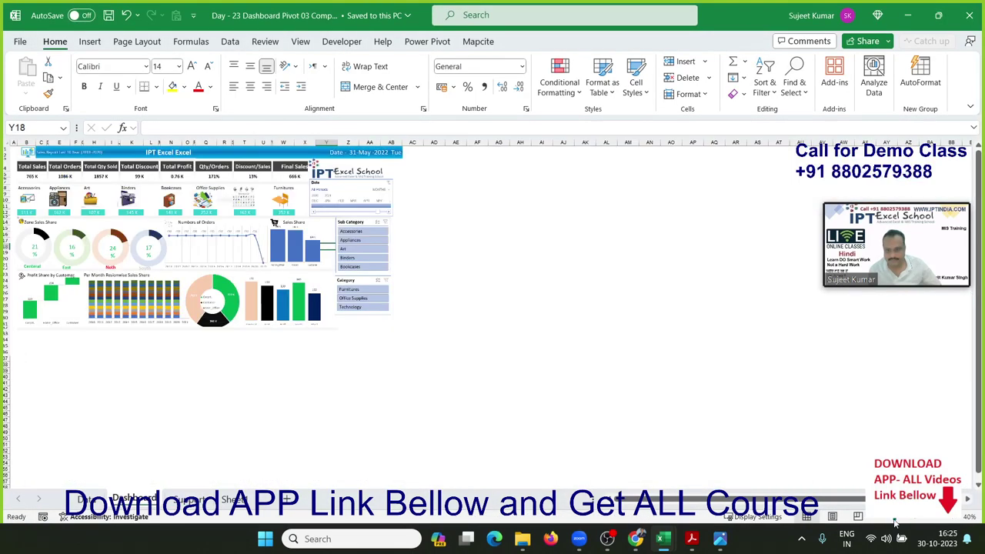
pyautogui.click(914, 520)
pyautogui.scroll(3, 589, 417)
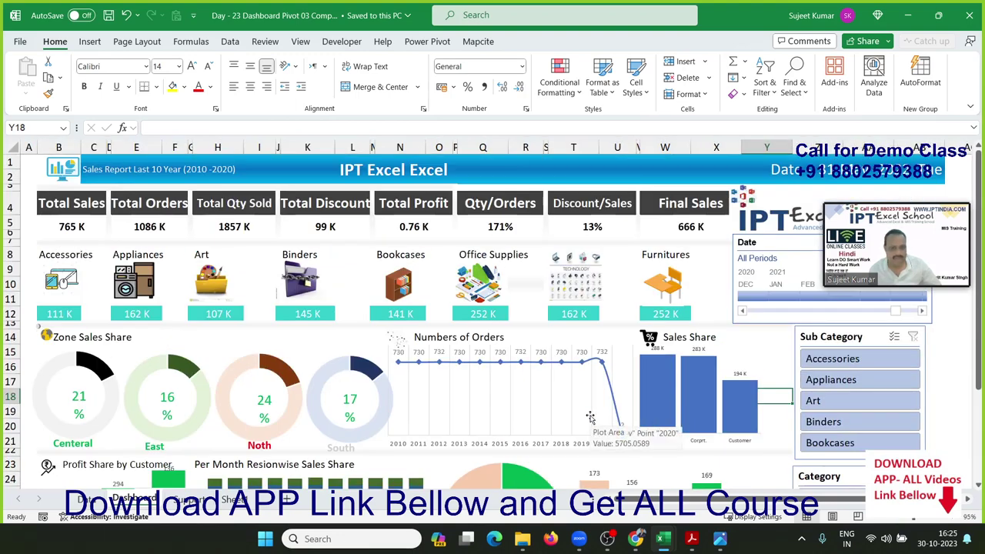
pyautogui.click(27, 41)
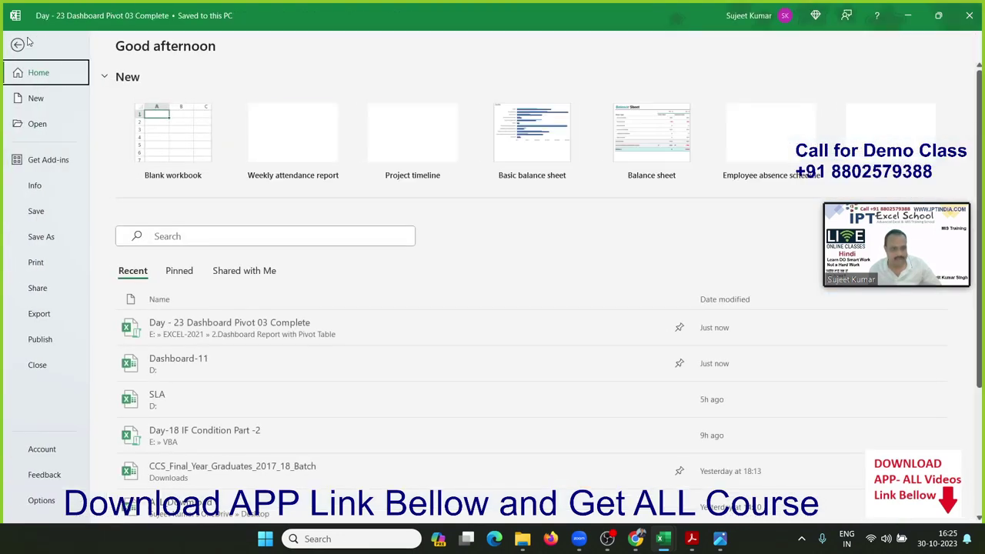
pyautogui.scroll(-3, 183, 355)
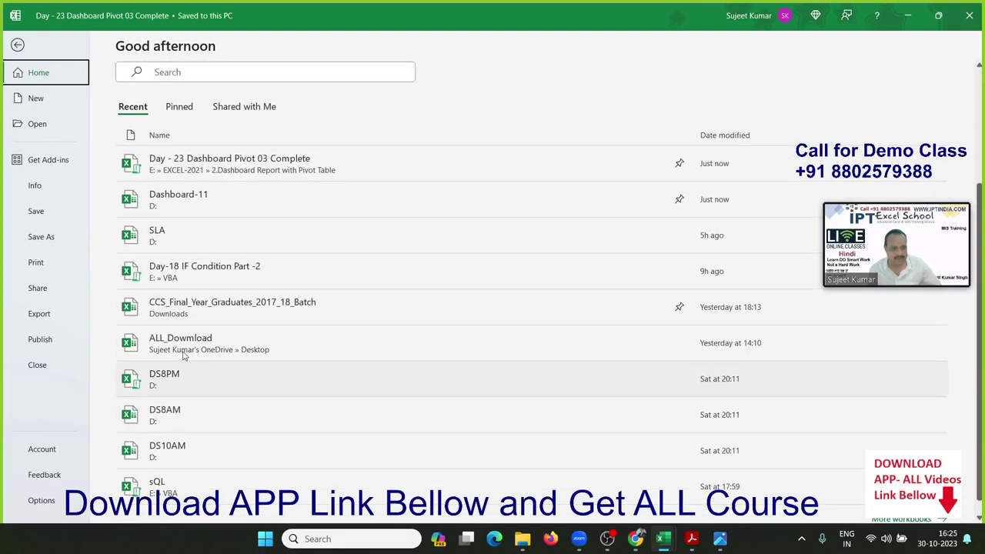
pyautogui.scroll(-1, 188, 330)
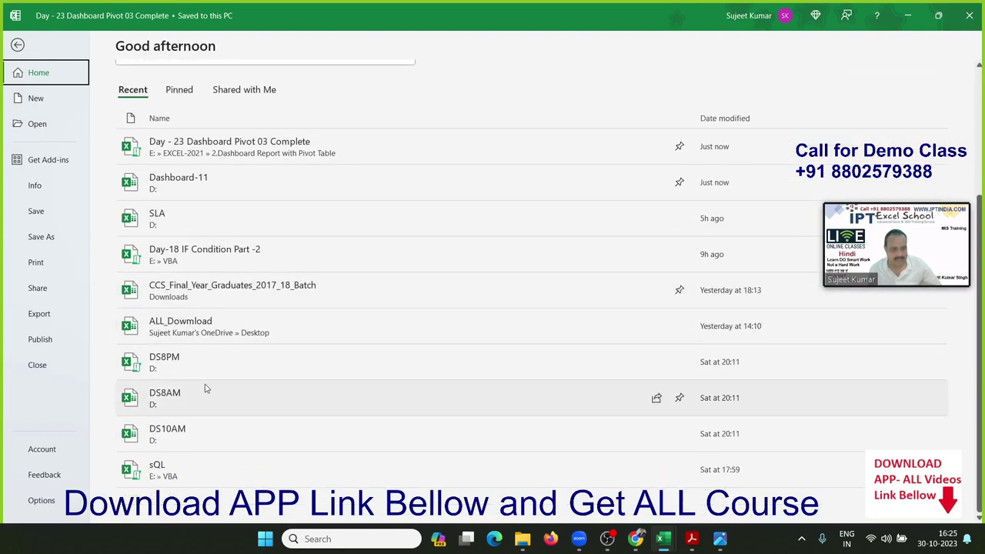
pyautogui.click(206, 377)
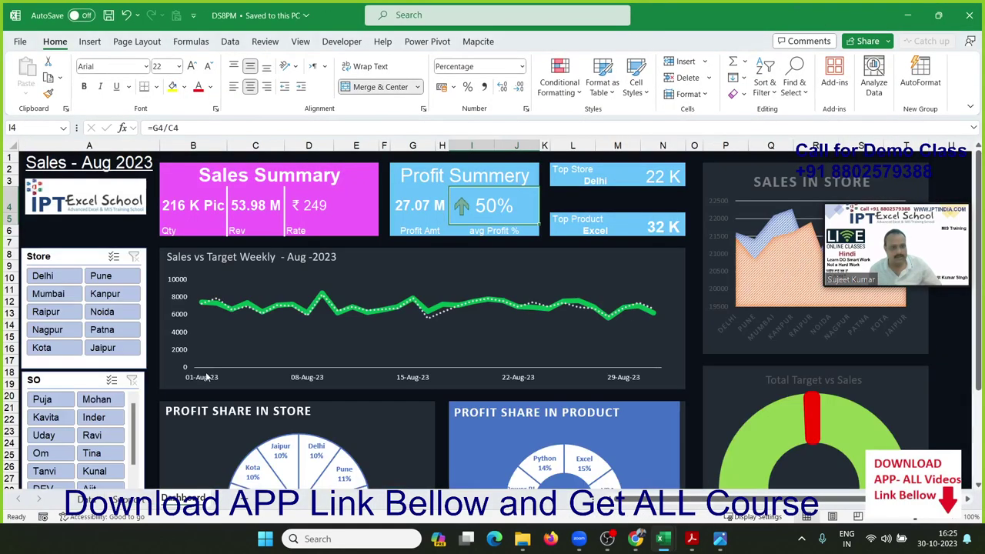
pyautogui.scroll(-2, 207, 370)
pyautogui.scroll(-1, 207, 370)
pyautogui.scroll(3, 207, 370)
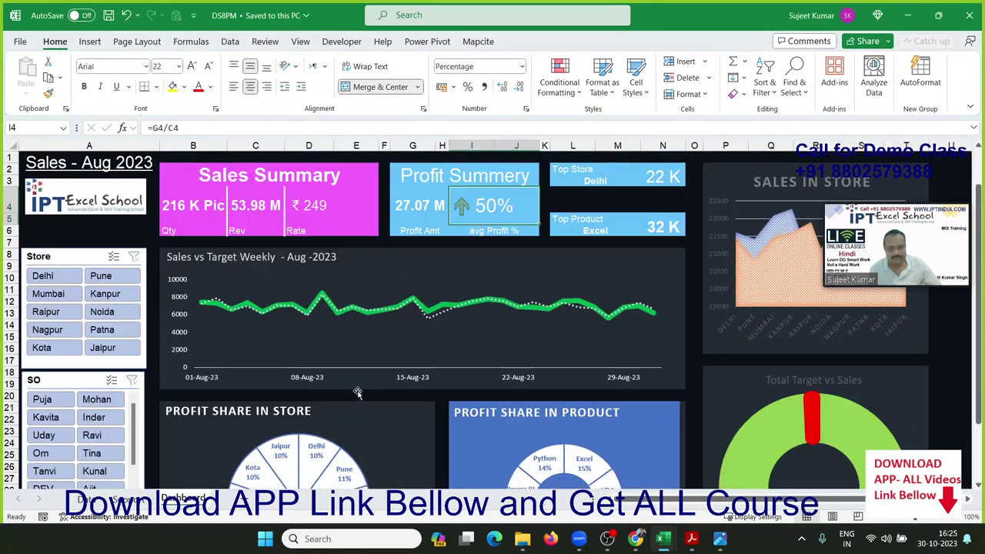
# Step: Open the DS8AM workbook and check its empty second sheet
pyautogui.click(29, 41)
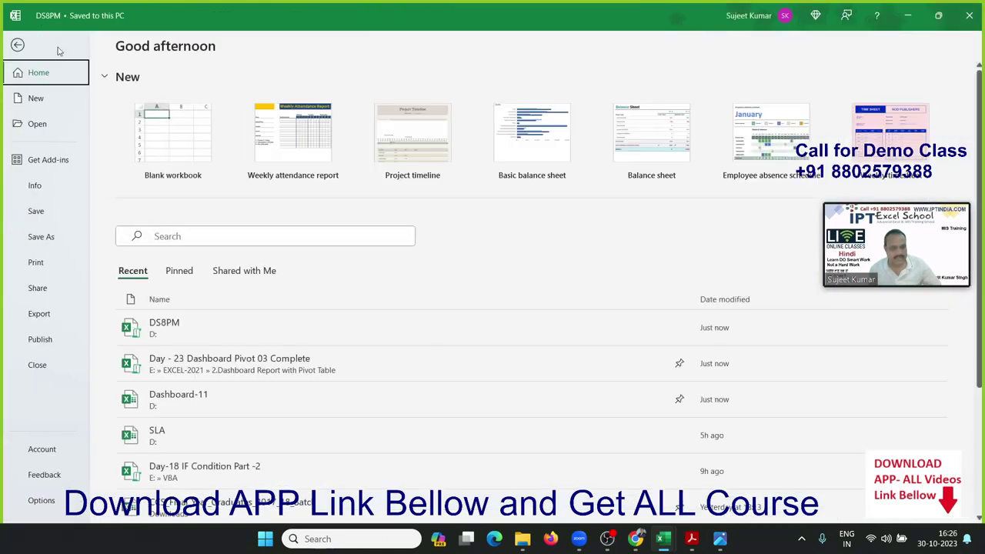
pyautogui.scroll(-2, 250, 373)
pyautogui.scroll(-2, 250, 373)
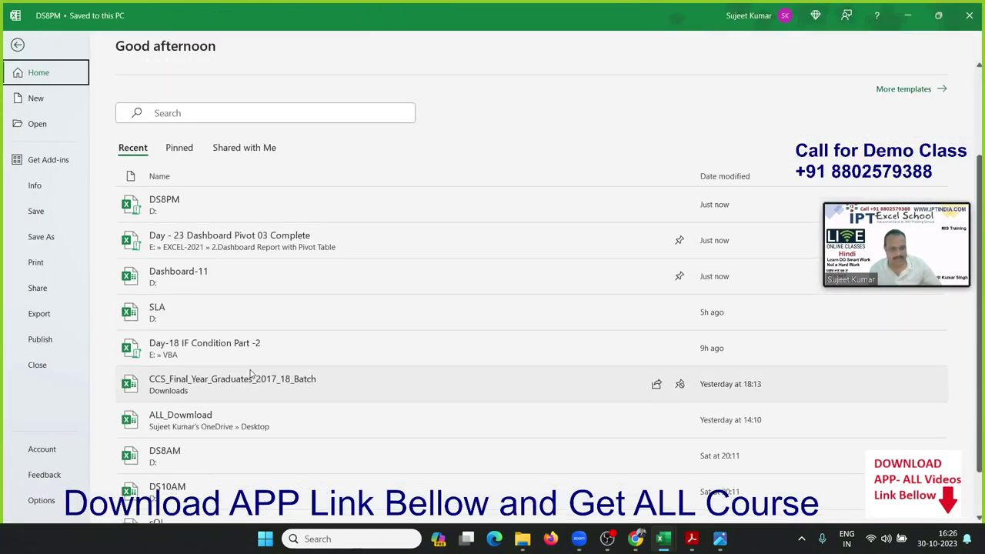
pyautogui.click(231, 405)
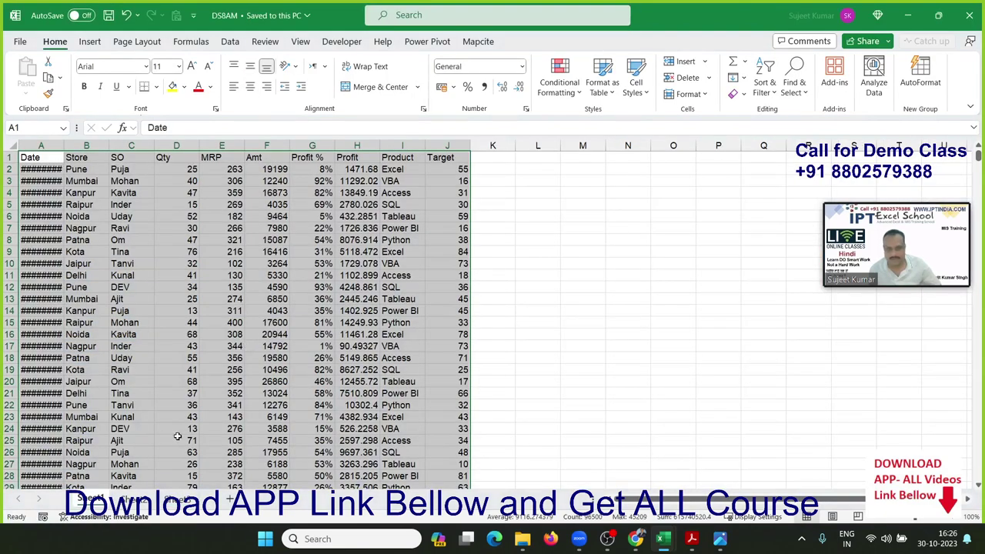
pyautogui.click(143, 501)
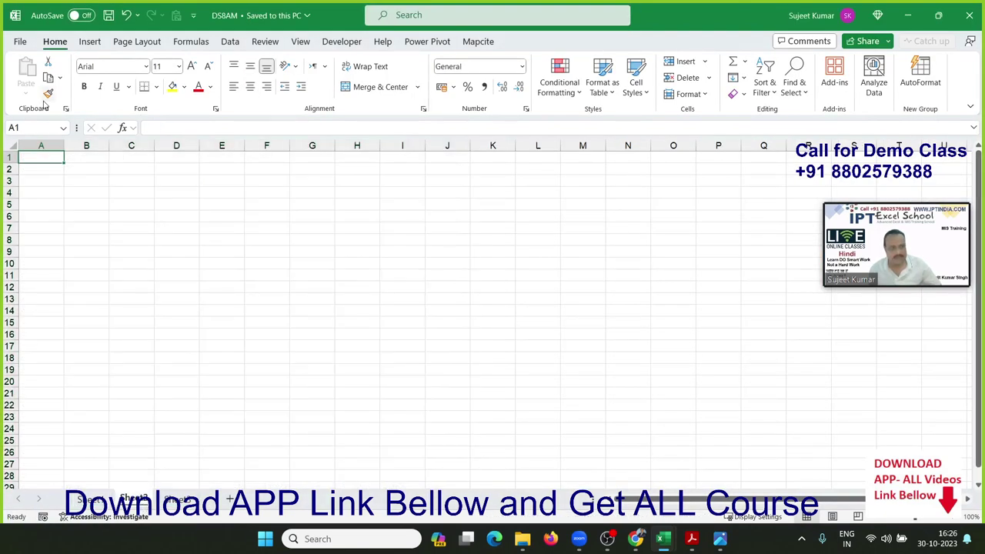
# Step: Open the DS10AM Yearly Sales Summary dashboard, then switch to Dashboard.jpg in Photos
pyautogui.click(20, 41)
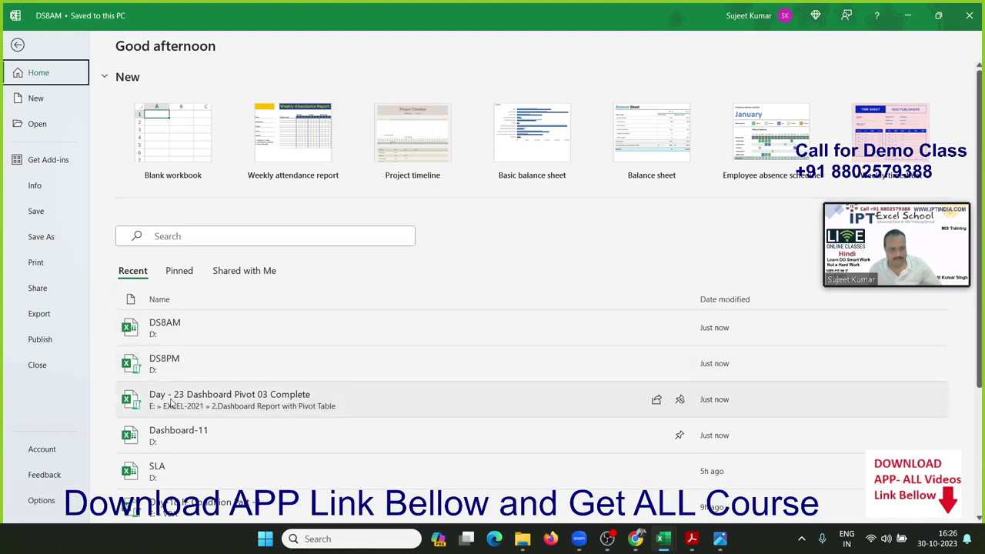
pyautogui.scroll(-2, 196, 435)
pyautogui.scroll(-3, 196, 435)
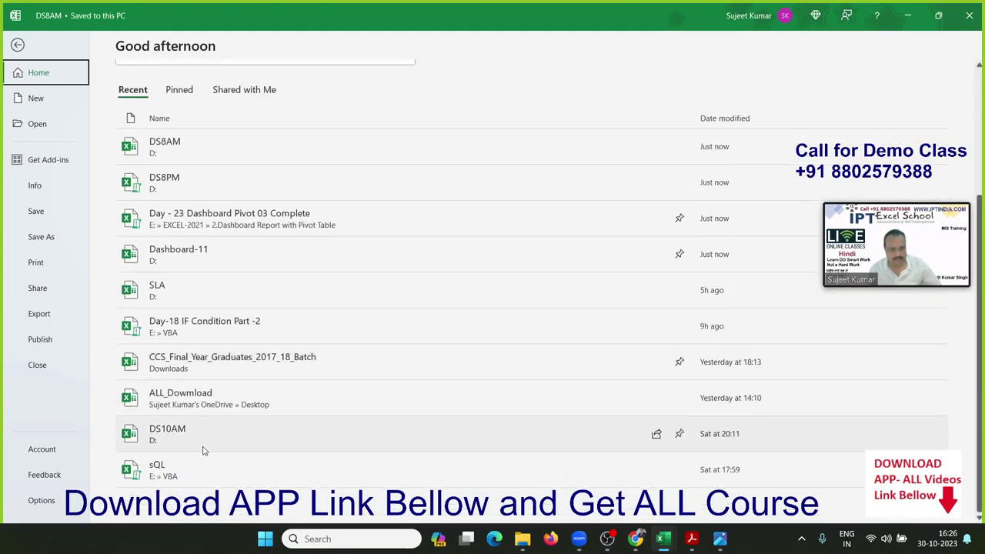
pyautogui.click(203, 451)
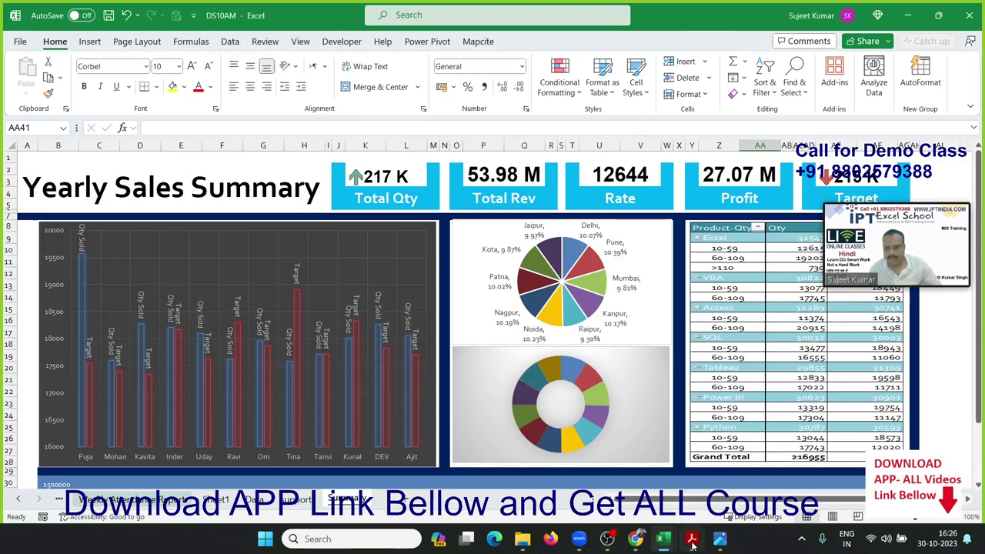
pyautogui.click(719, 539)
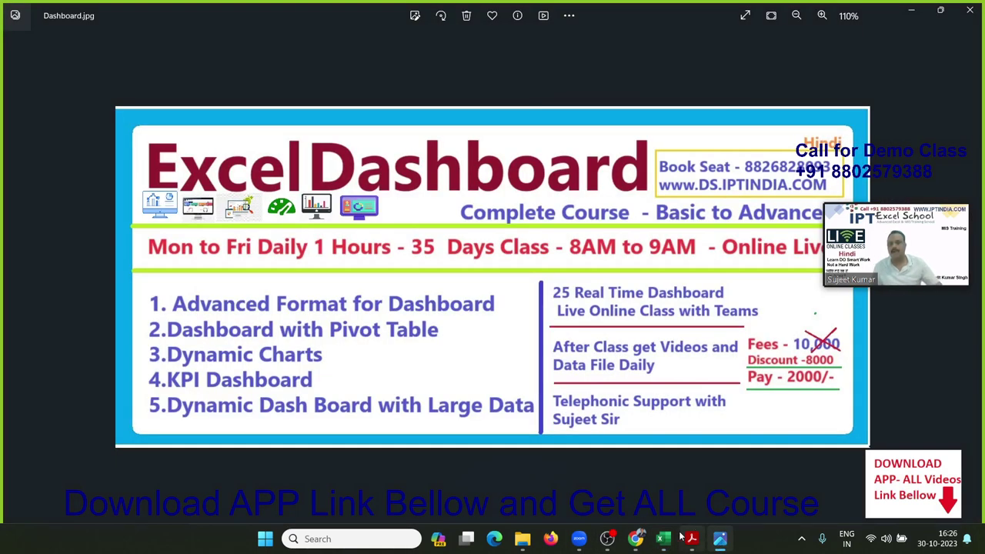
pyautogui.moveTo(681, 536)
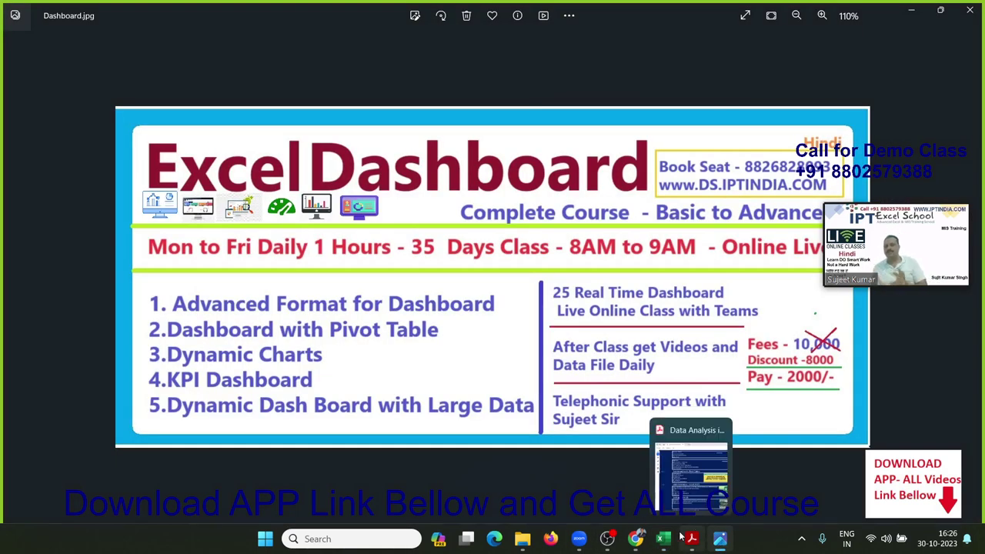